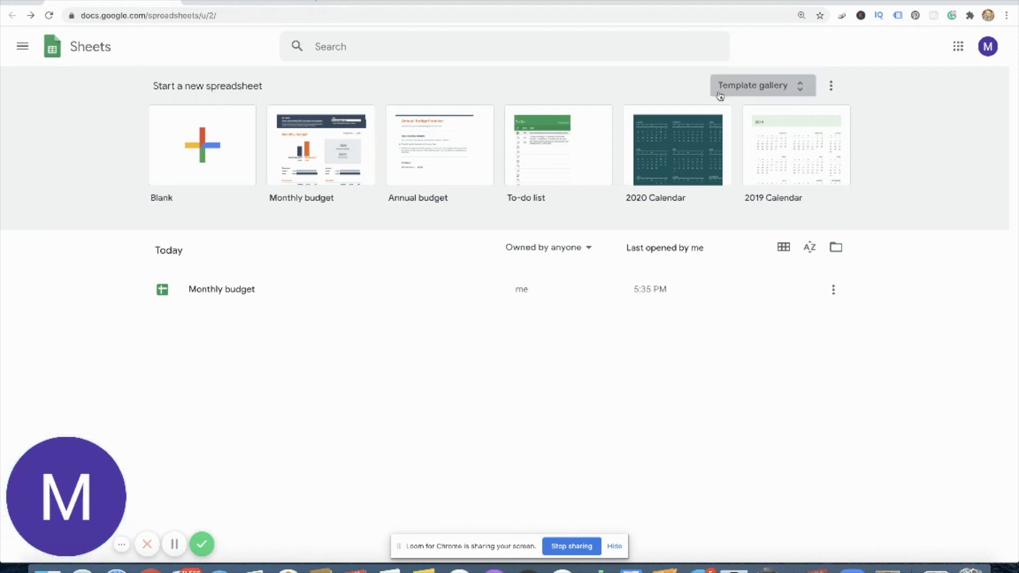
- Create a spreadsheet from the Monthly budget template and rename it "SAMPLE BUDGET TO COPY EVERY MONTH"
left_click(739, 85)
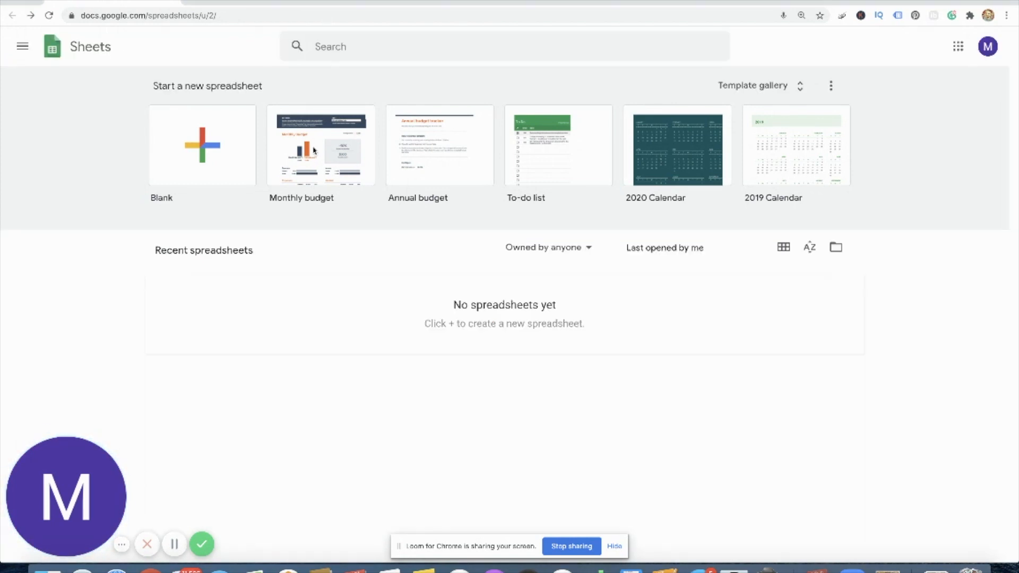
left_click(313, 150)
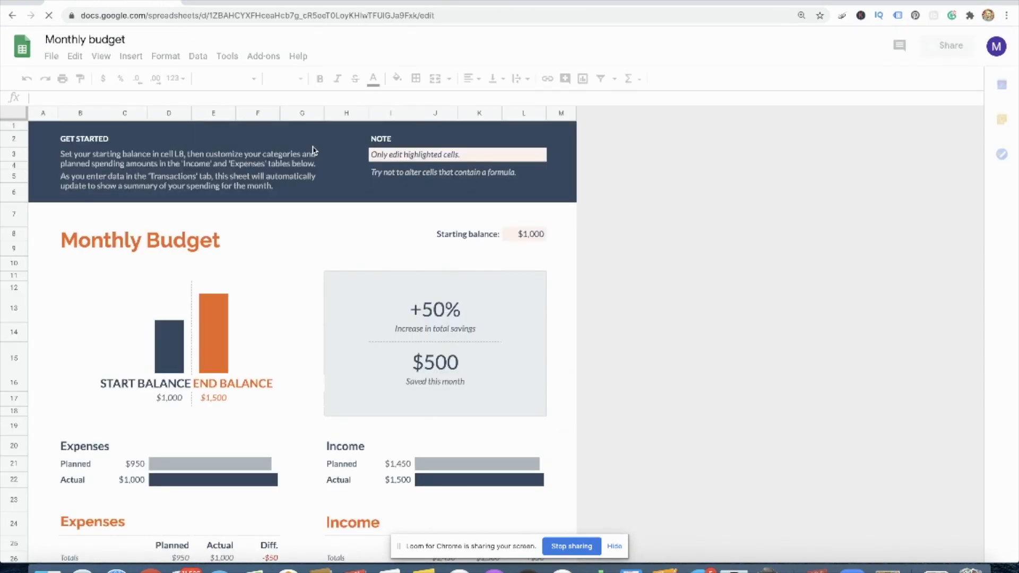
left_click(128, 40)
key("BackSpace")
key("BackSpace")
key("BackSpace")
key("BackSpace")
key("BackSpace")
key("BackSpace")
key("BackSpace")
key("BackSpace")
key("BackSpace")
key("BackSpace")
key("BackSpace")
key("BackSpace")
key("BackSpace")
key("BackSpace")
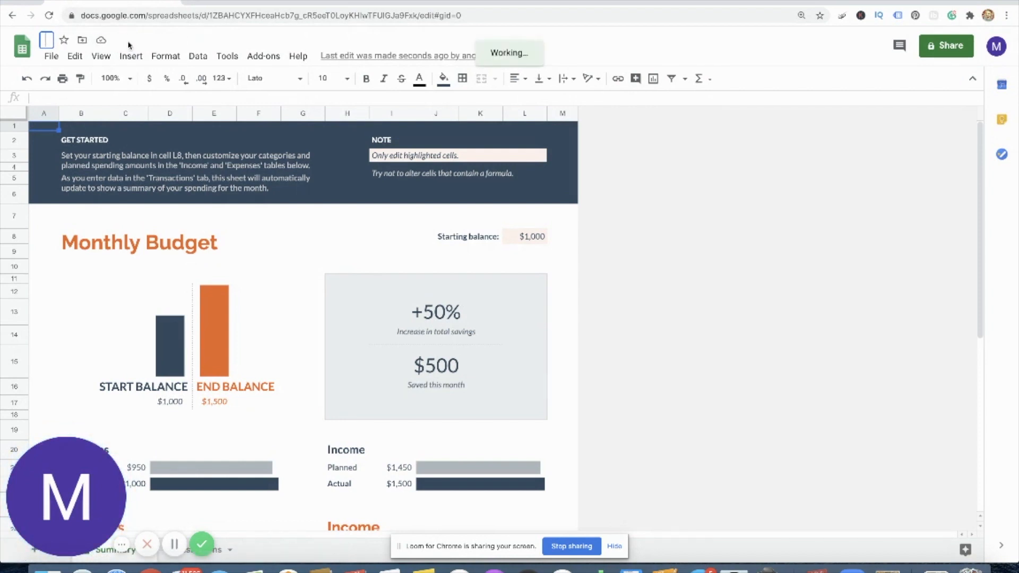
type("SAMPLE BUDGET TO COPY")
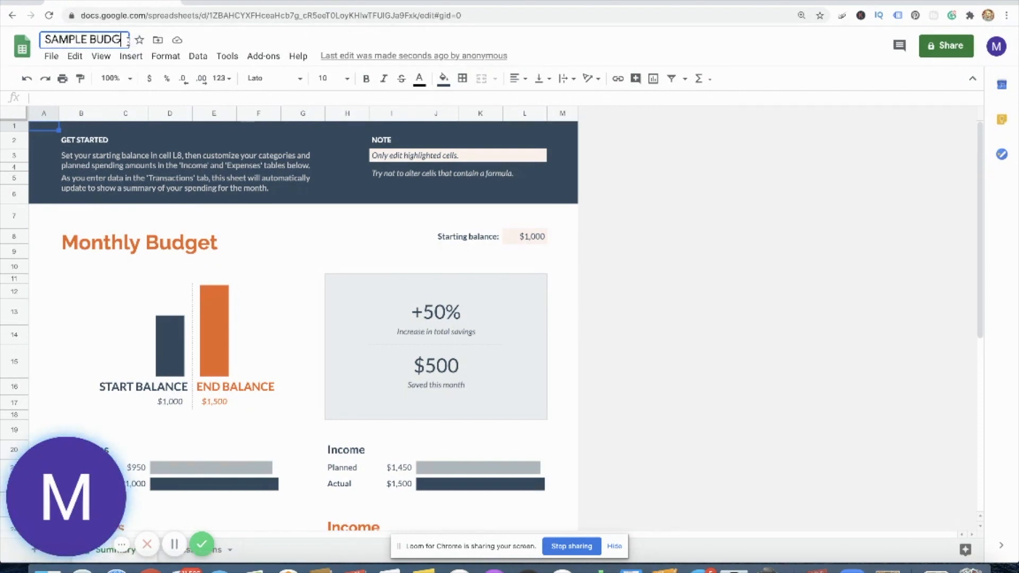
type(" EVERY MONTH")
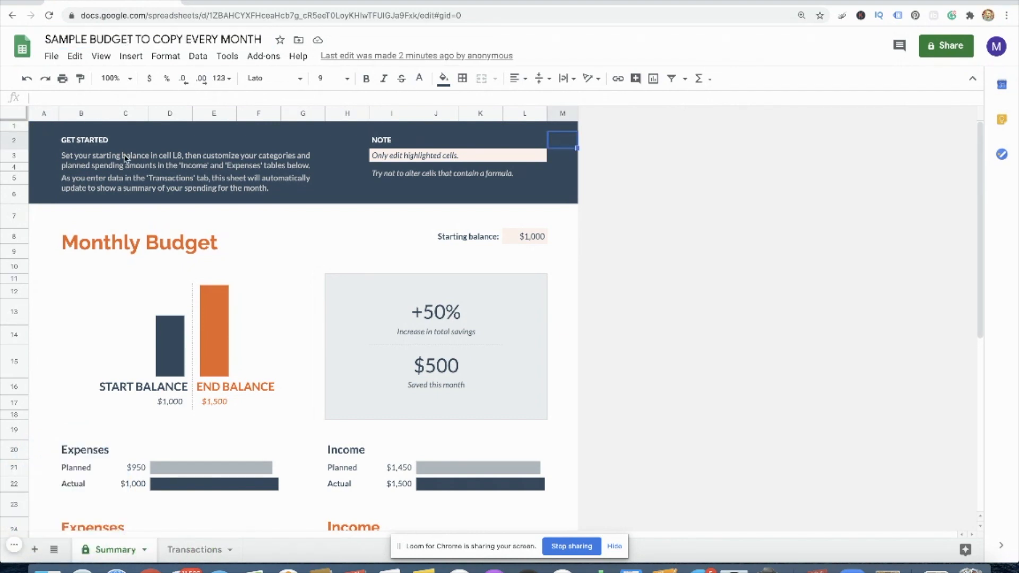
- Delete the sample values in row 5 of the Transactions sheet, clearing both the expense and income entries
left_click(184, 552)
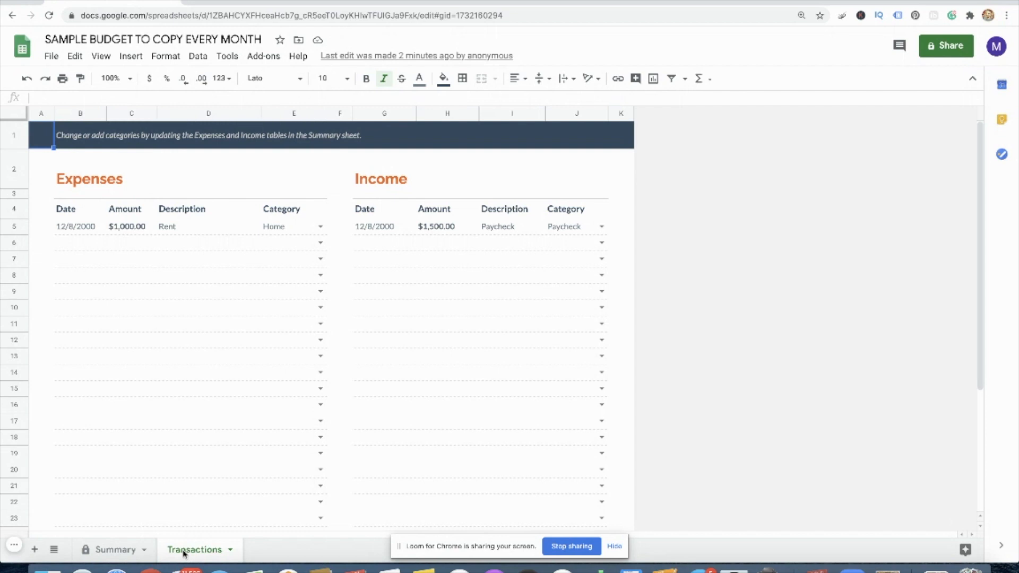
left_click(115, 550)
left_click(191, 551)
left_click(12, 227)
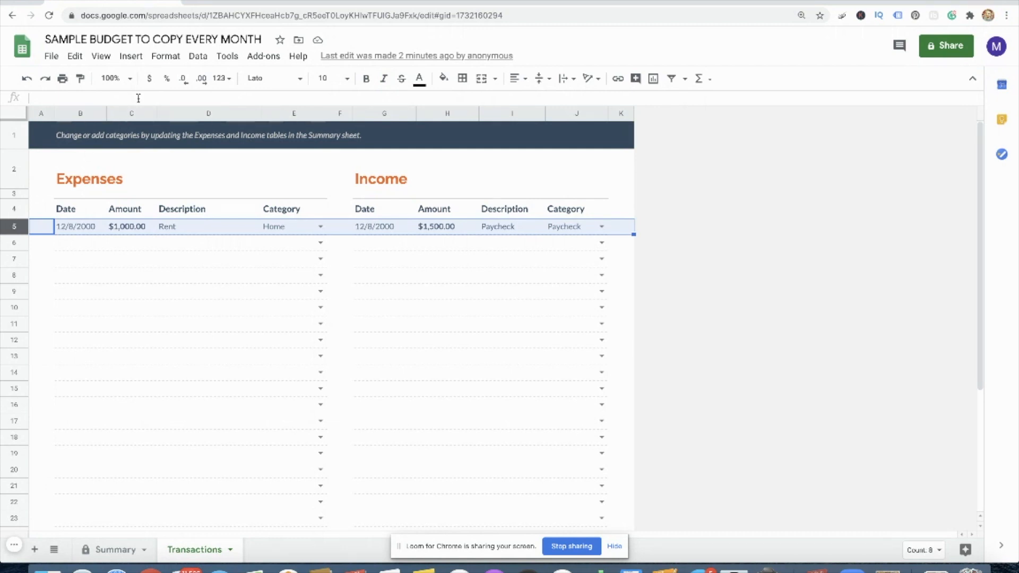
left_click(75, 57)
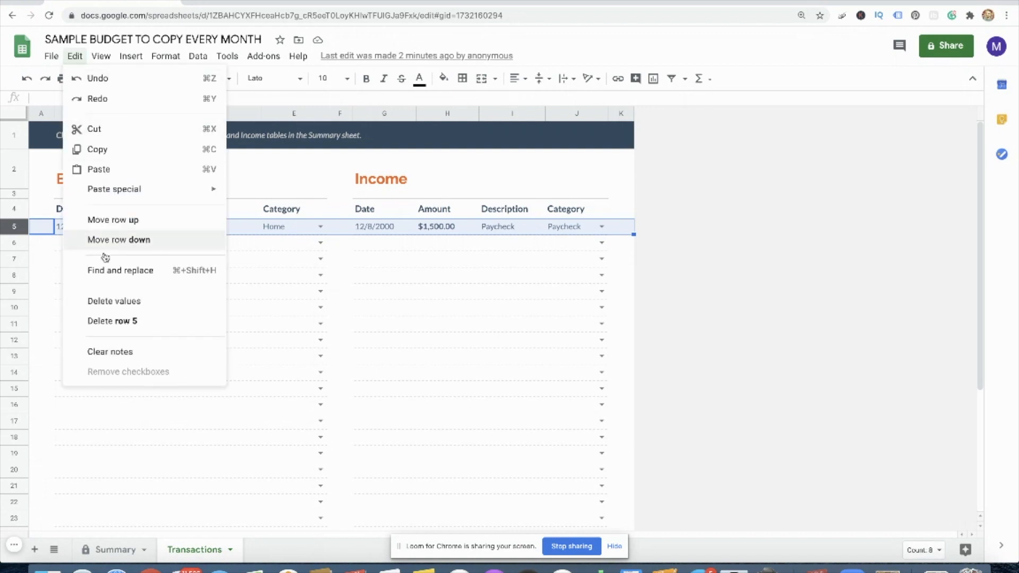
left_click(104, 299)
left_click(104, 297)
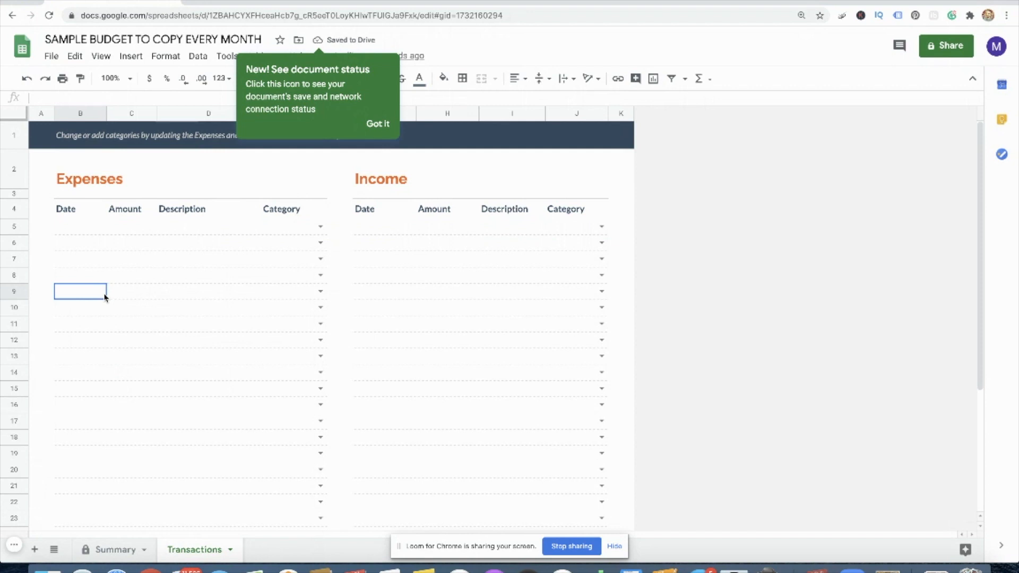
- Add 1000 more rows at the end of the Transactions sheet
left_click(71, 229)
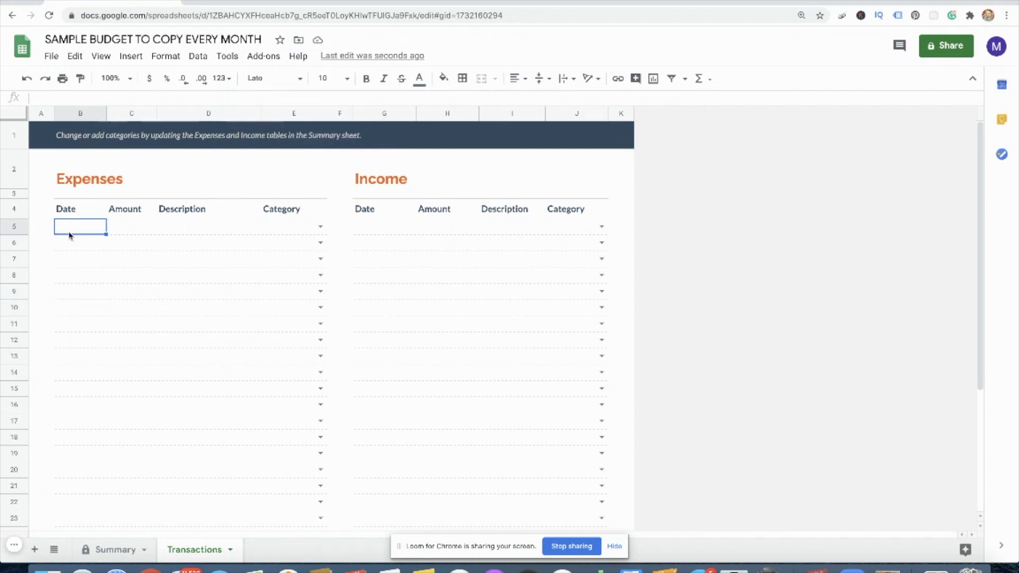
key("Down")
key("Down")
key("Down")
key("Down")
key("Down")
key("Down")
key("Down")
key("Down")
key("Down")
key("Down")
key("Down")
key("Down")
key("Down")
key("Down")
key("Down")
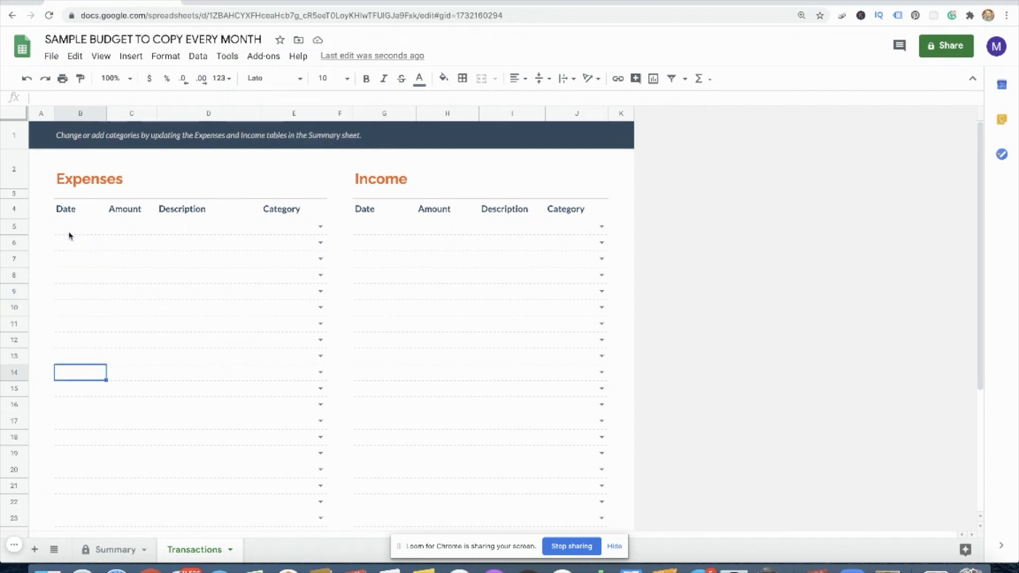
key("Down")
key("Down")
key("Down")
key("Down")
key("Down")
key("Down")
key("Down")
key("Down")
key("Down")
key("Down")
key("Down")
key("Down")
key("Down")
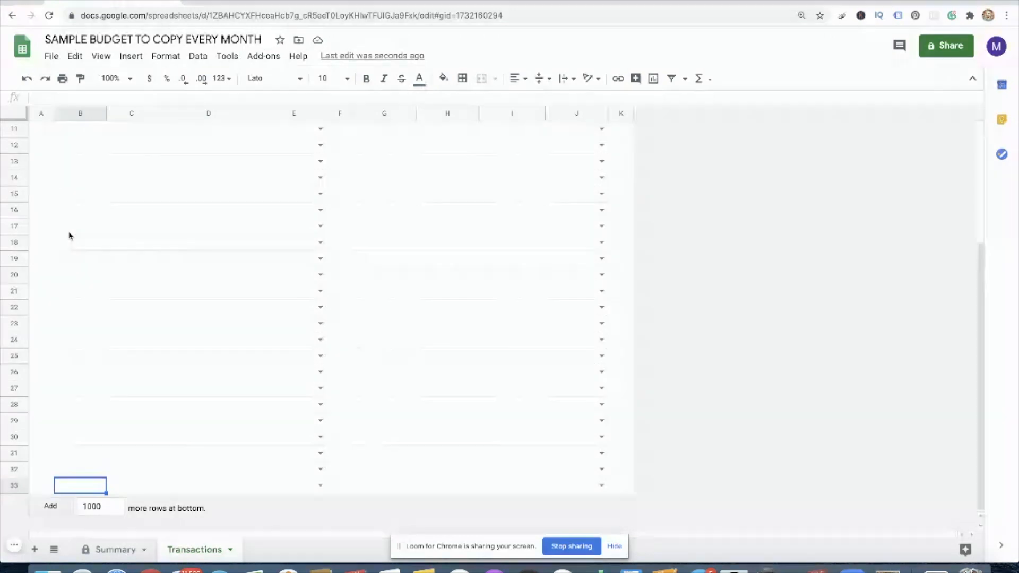
left_click(45, 513)
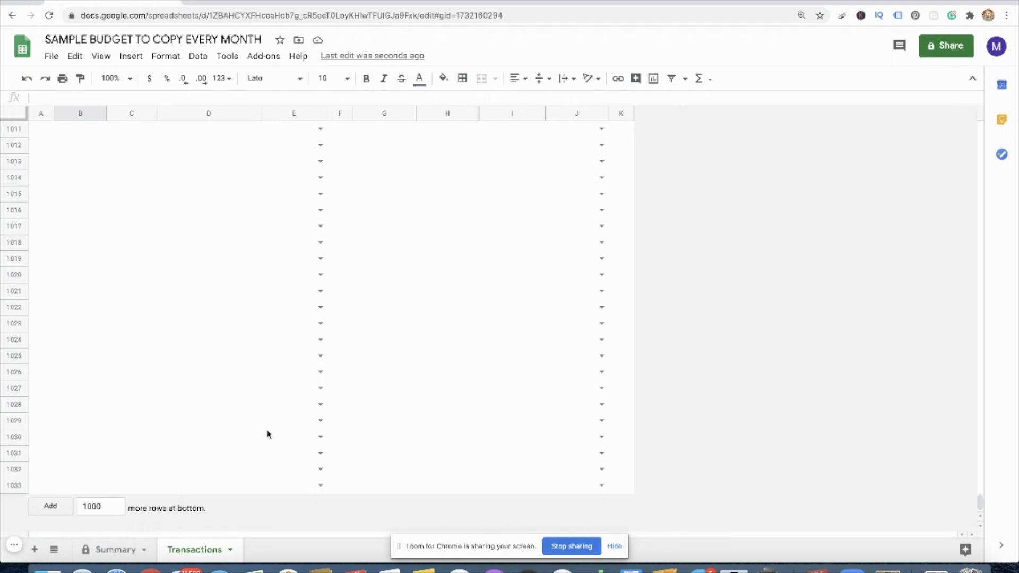
- Set the starting balance in cell L8 of the Summary sheet to 0
left_click(123, 550)
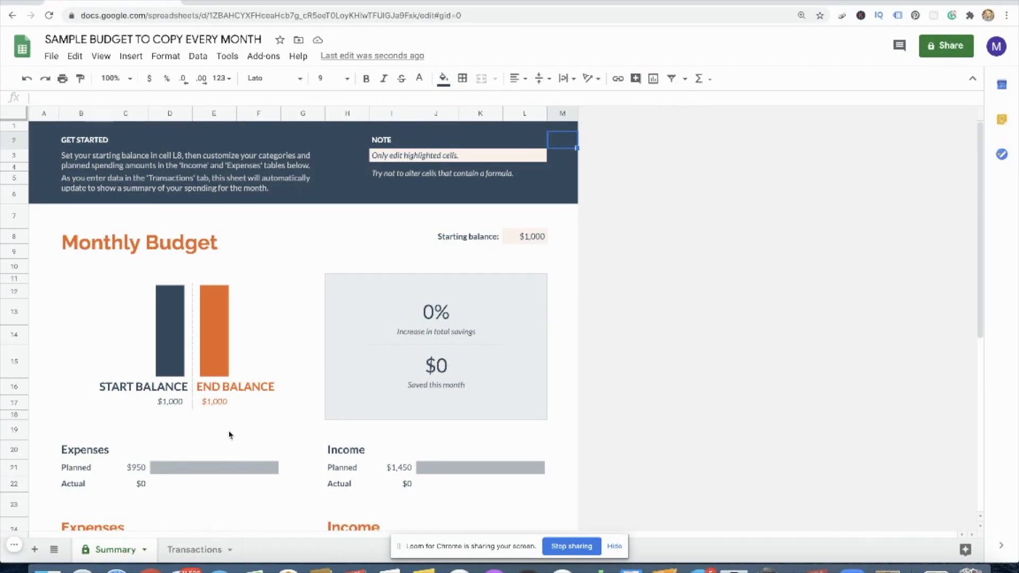
double_click(542, 234)
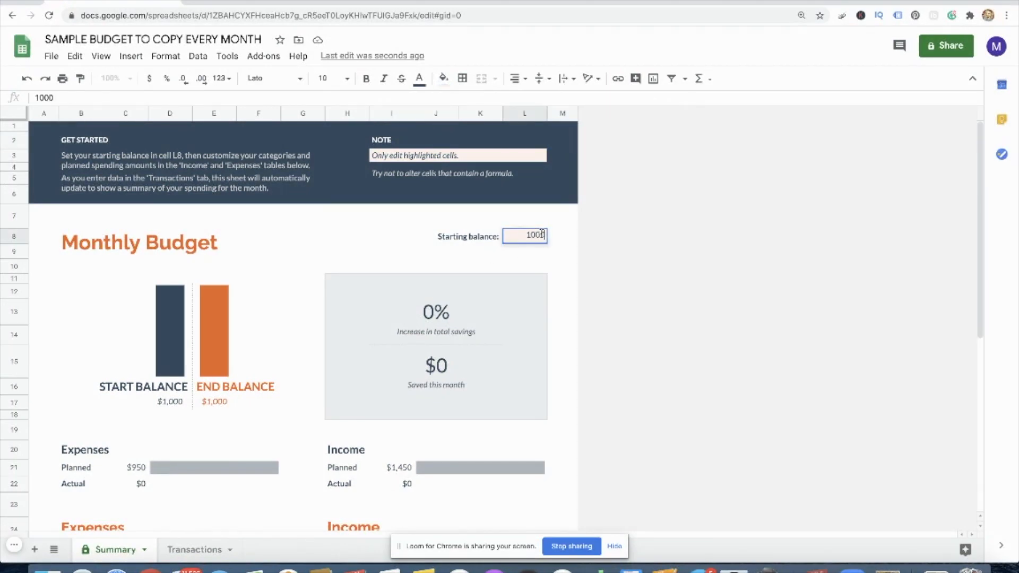
key("BackSpace")
key("BackSpace")
key("BackSpace")
key("BackSpace")
type("0")
key("Return")
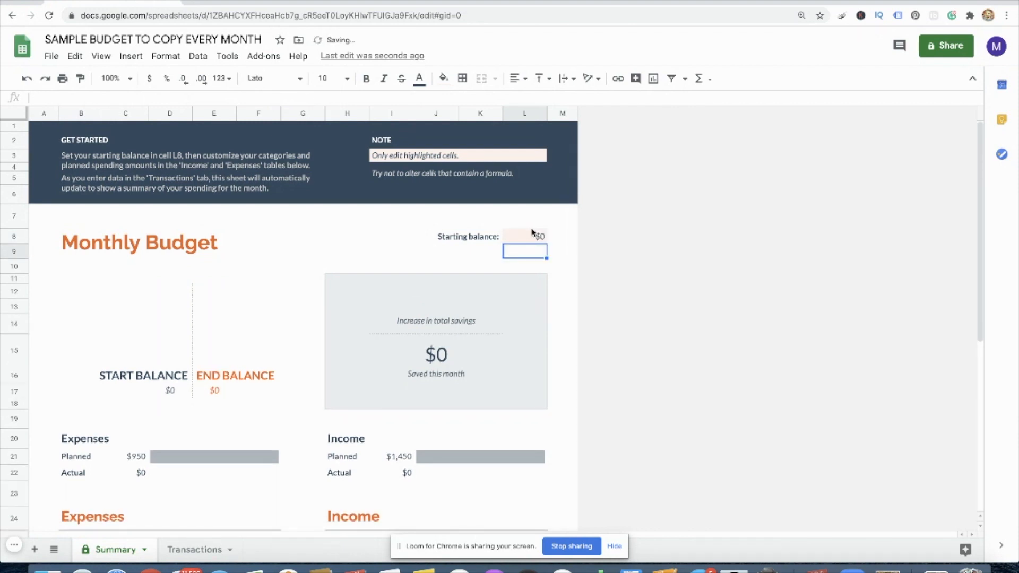
- Set the planned amount for the Home category in the Expenses table to 0
left_click(147, 406)
key("Down")
key("Down")
key("Down")
key("Down")
key("Down")
key("Down")
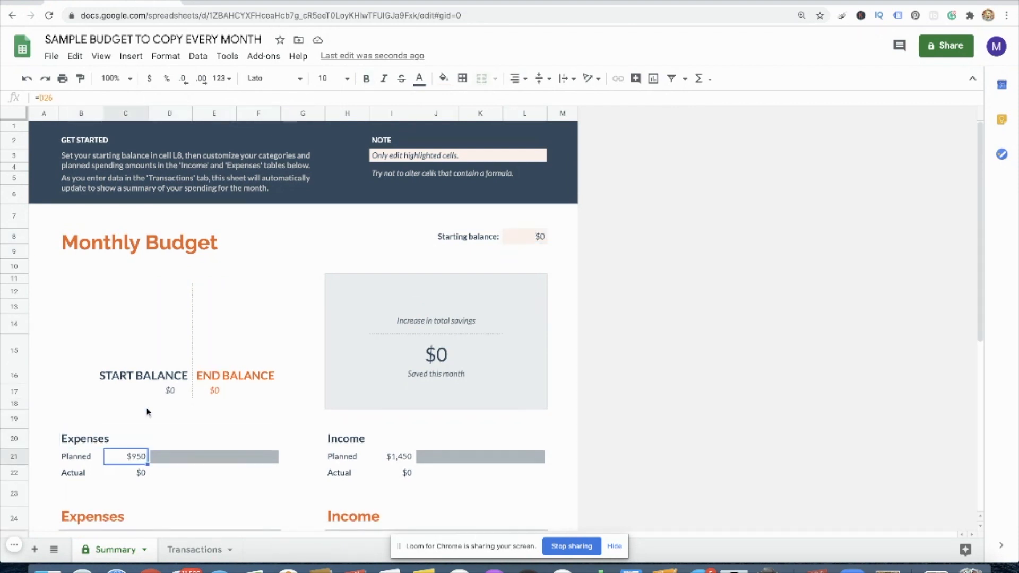
key("Down")
key("Down")
key("Down")
key("Down")
key("Down")
key("Down")
key("Down")
key("Down")
key("Down")
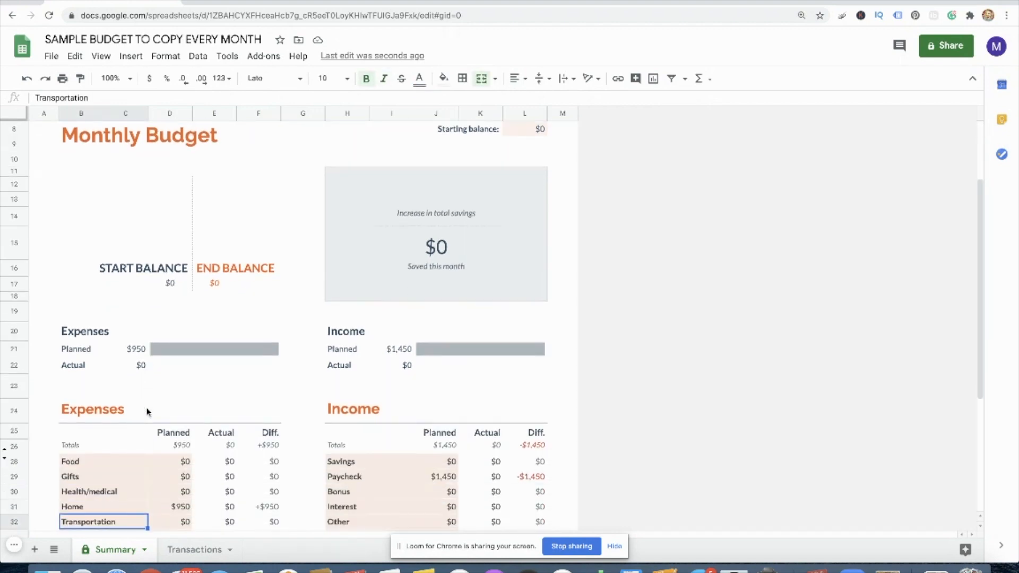
key("Down")
key("Down")
key("Down")
key("Down")
key("Down")
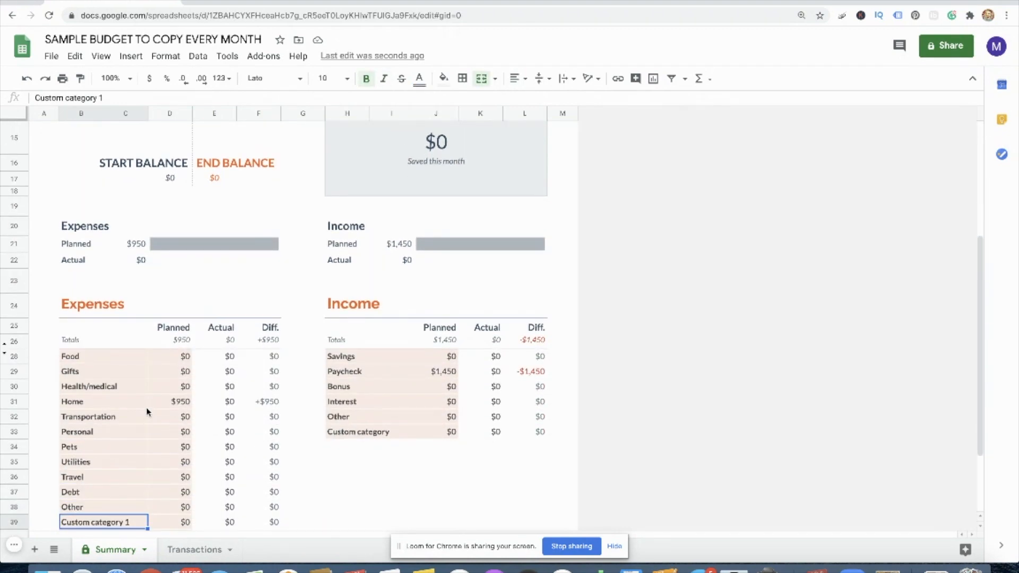
left_click(191, 407)
type("0")
key("Return")
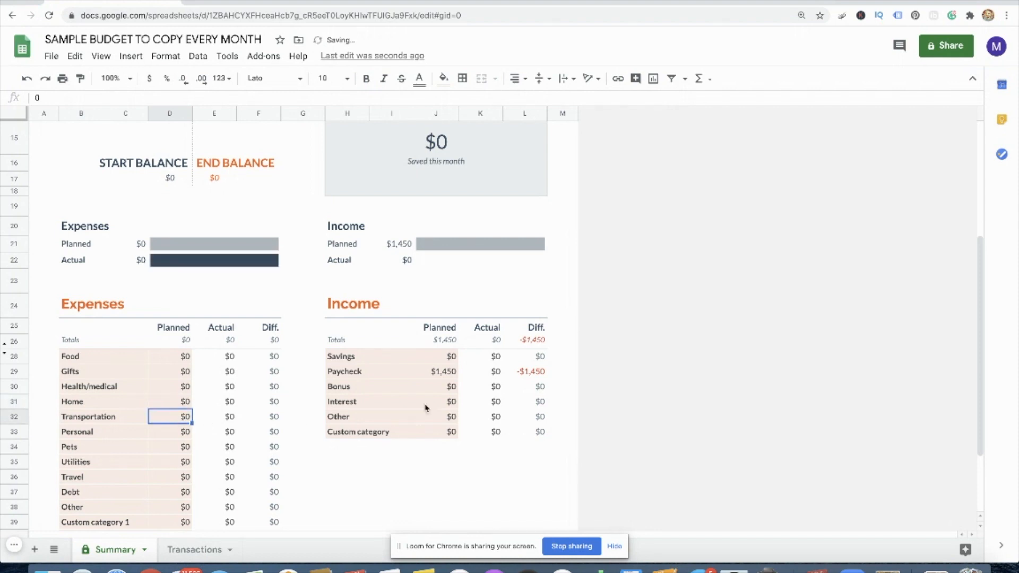
- Set the planned amount for Paycheck in the Income table to 0
left_click(444, 375)
type("0")
key("Return")
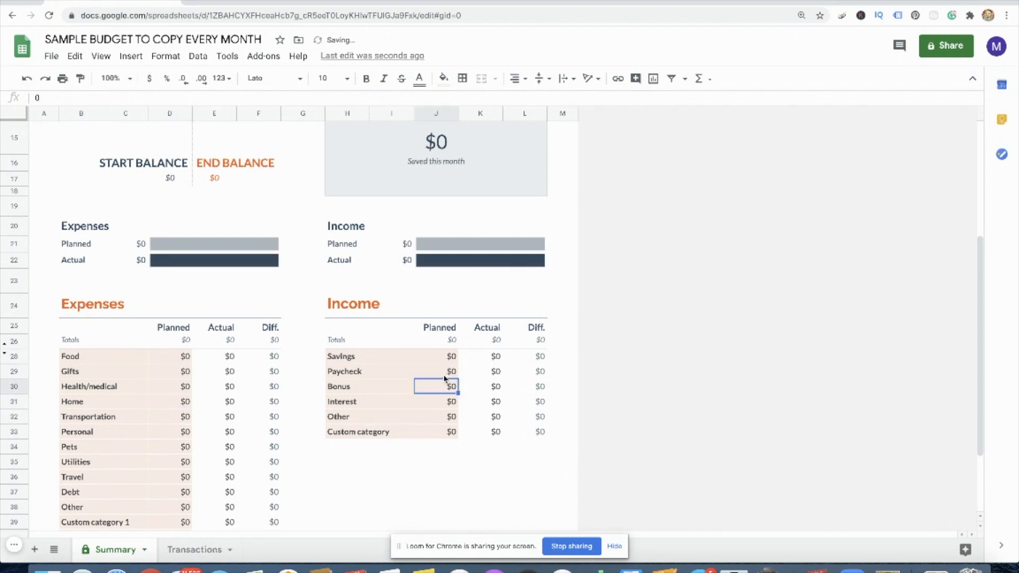
- Add 1000 more rows at the end of the Summary sheet
key("Down")
key("Down")
key("Down")
key("Down")
key("Down")
key("Down")
key("Down")
key("Down")
key("Down")
key("Down")
key("Down")
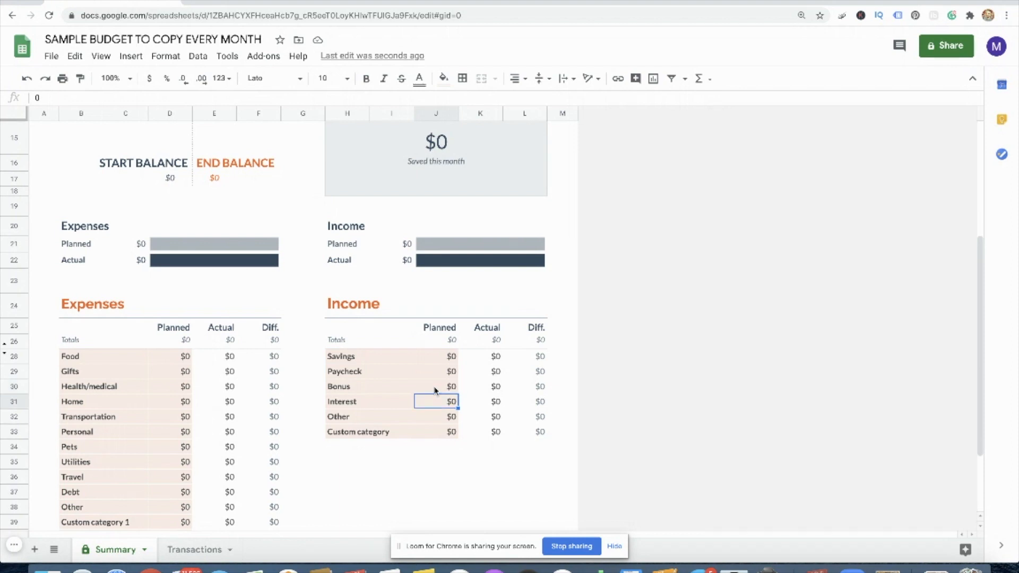
key("Down")
key("Down")
key("Down")
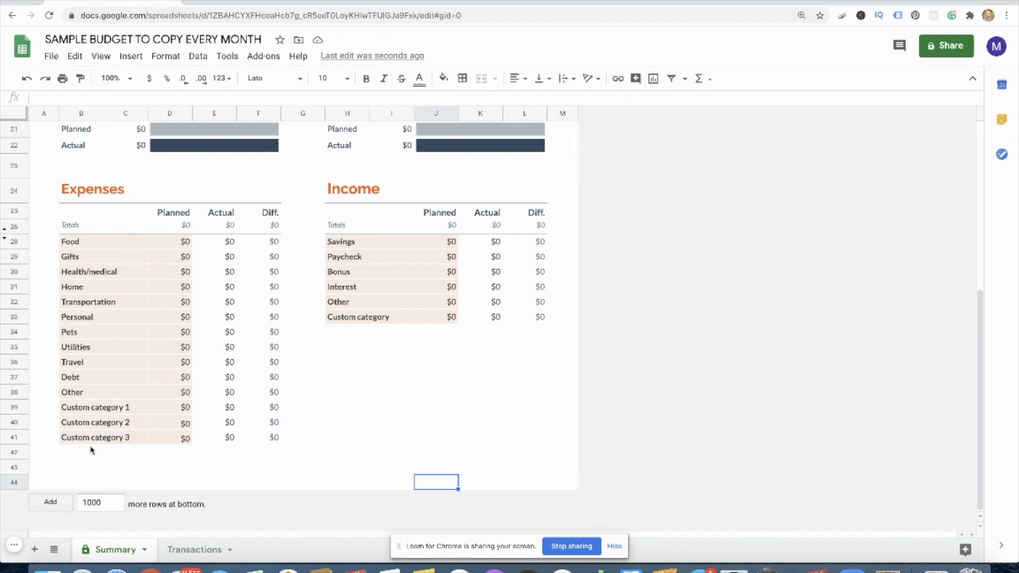
left_click(50, 503)
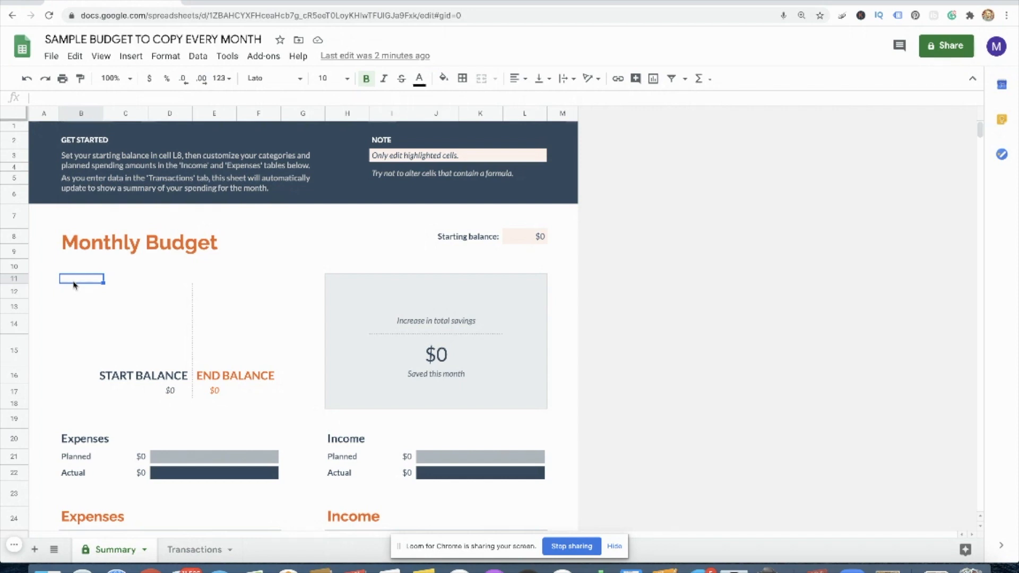
- Review the Summary sheet from the balance chart down through the Expenses and Income category tables to the blank rows below
key("Down")
key("Down")
key("Down")
key("Down")
key("Down")
key("Down")
key("Down")
key("Down")
key("Down")
key("Down")
key("Down")
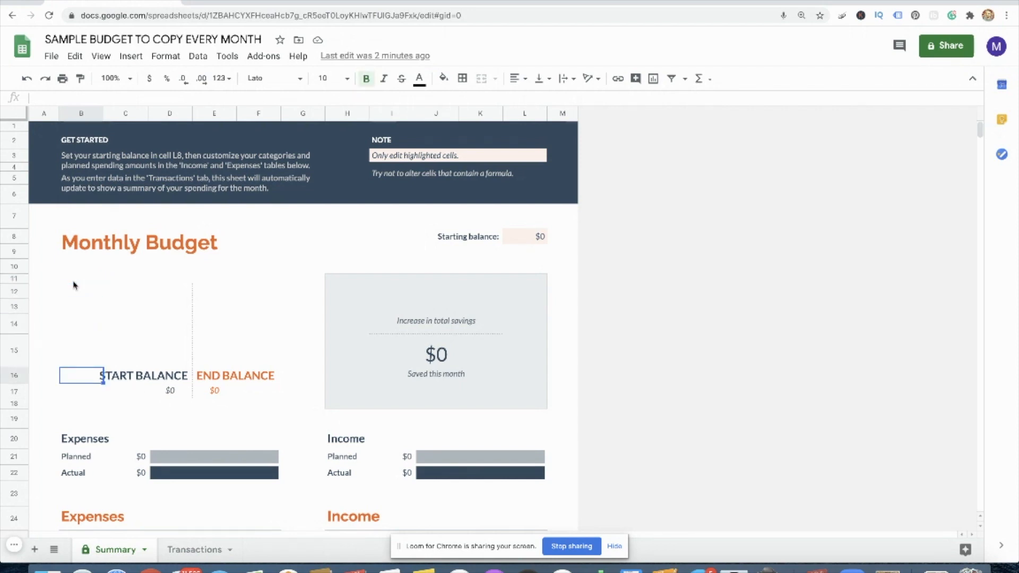
key("Down")
key("Down")
key("Down")
key("Down")
key("Down")
key("Down")
key("Down")
key("Down")
key("Down")
key("Down")
key("Down")
key("Down")
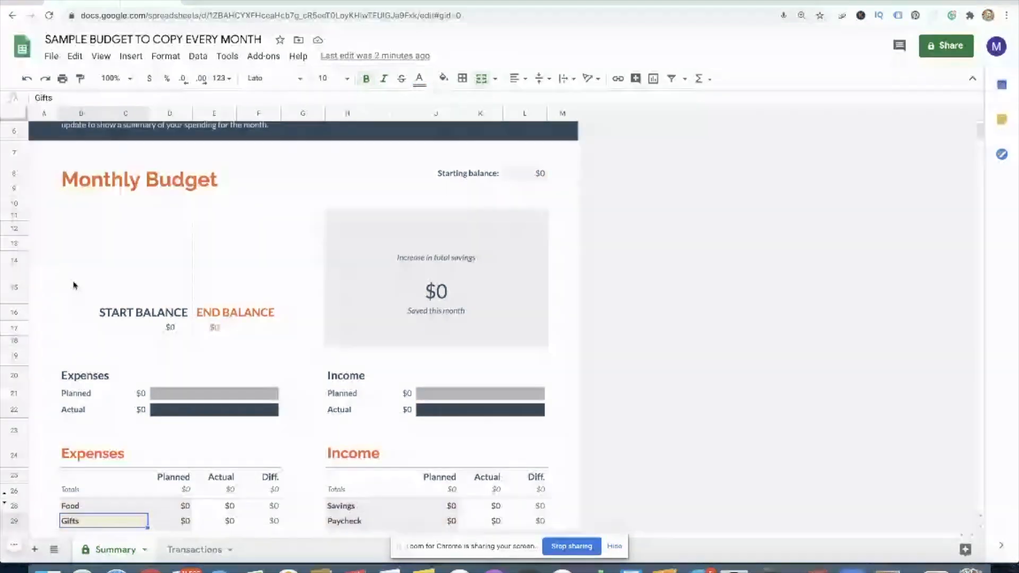
key("Down")
key("Down")
key("Down")
key("Down")
key("Down")
key("Down")
key("Down")
key("Down")
key("Down")
key("Down")
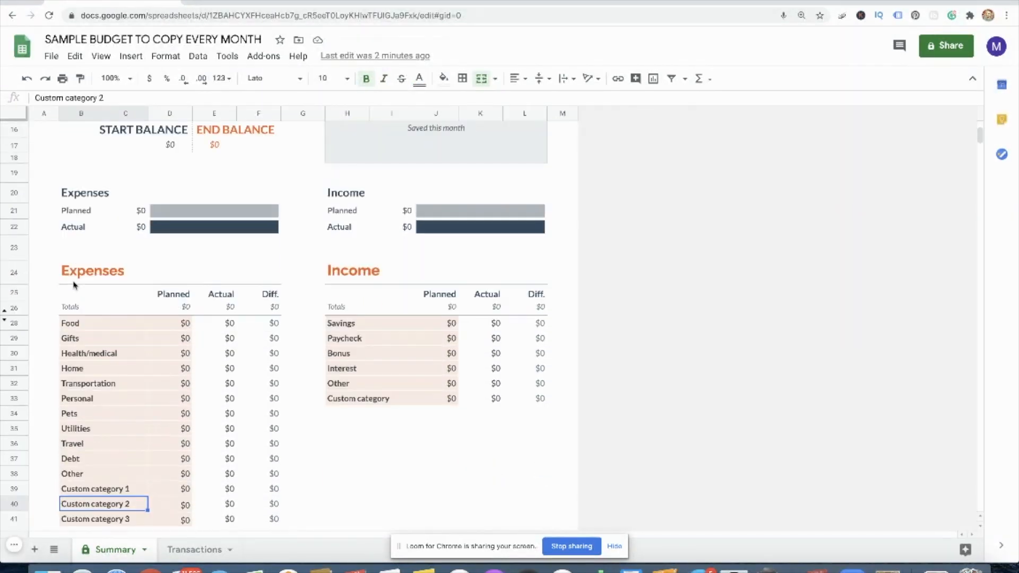
key("Down")
key("Down")
key("Down")
key("Down")
key("Down")
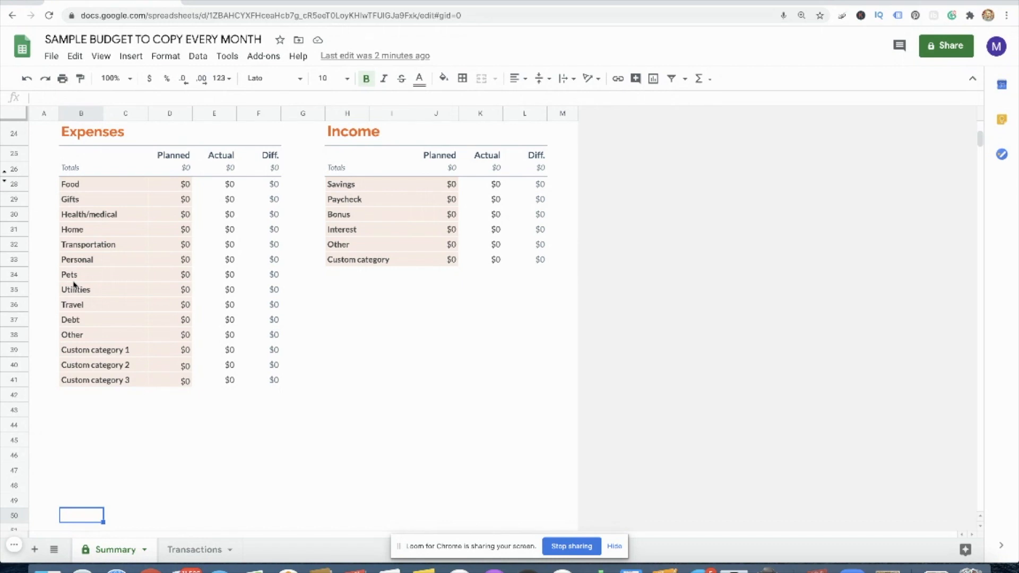
key("Down")
key("Down")
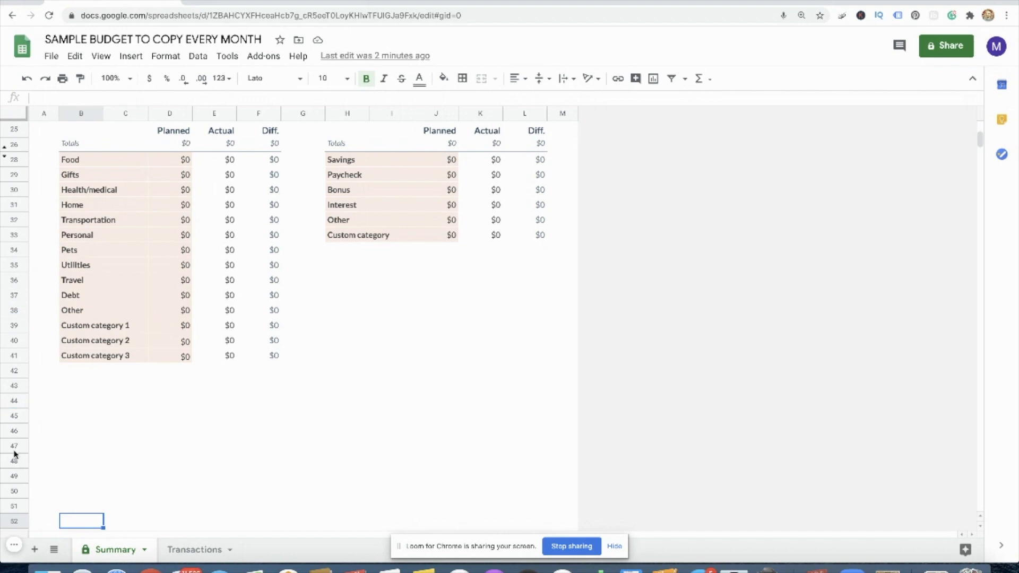
- Add a new sheet after Summary and name it "Fixed Expenses"
left_click(35, 552)
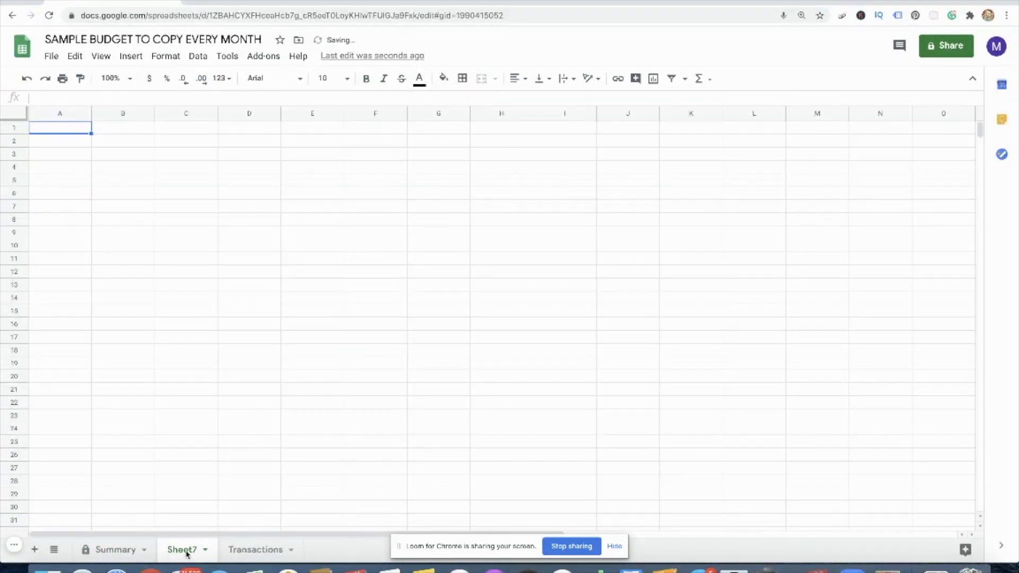
double_click(187, 552)
type("Fixed")
type("Expenses")
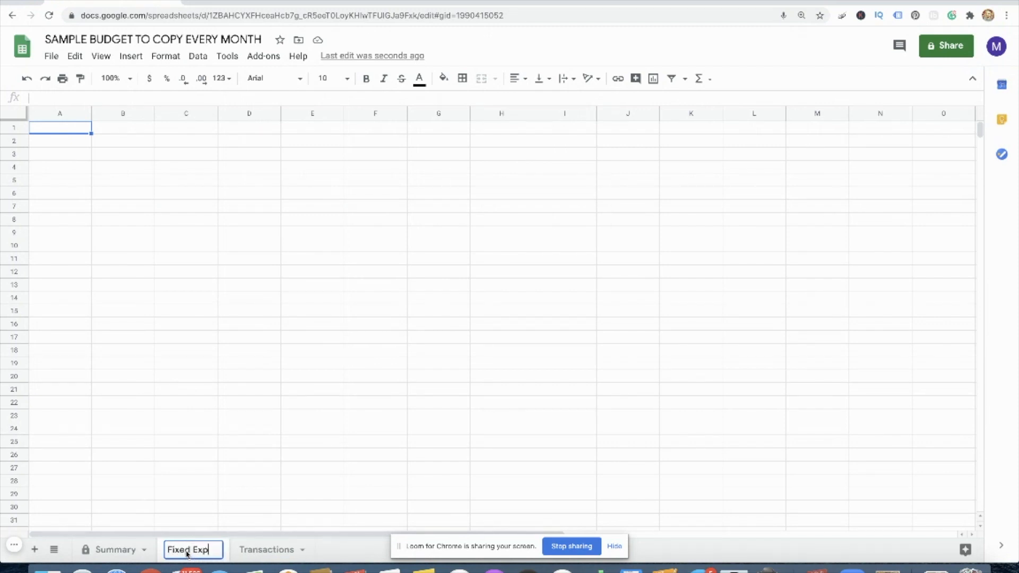
- Enter the column headers "Expenses" in A1 and "Projected" in B1 of the Fixed Expenses sheet
left_click(59, 128)
type("Expenses")
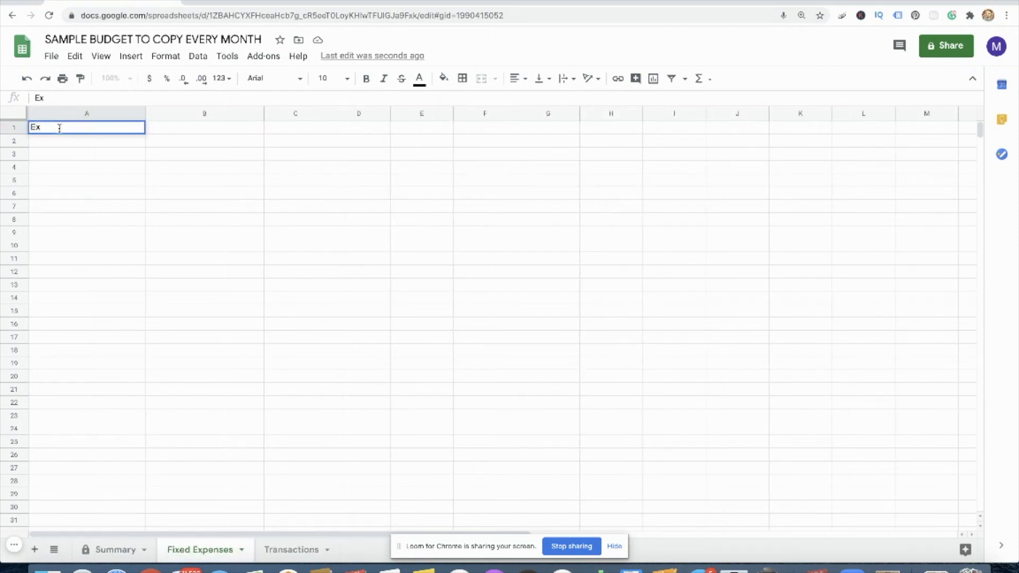
key("Tab")
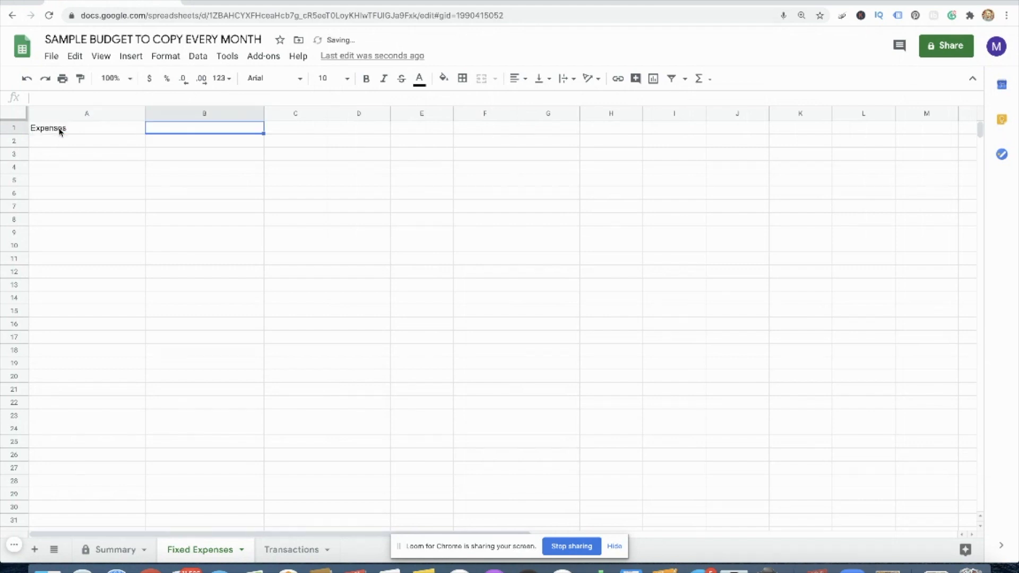
type("Proje")
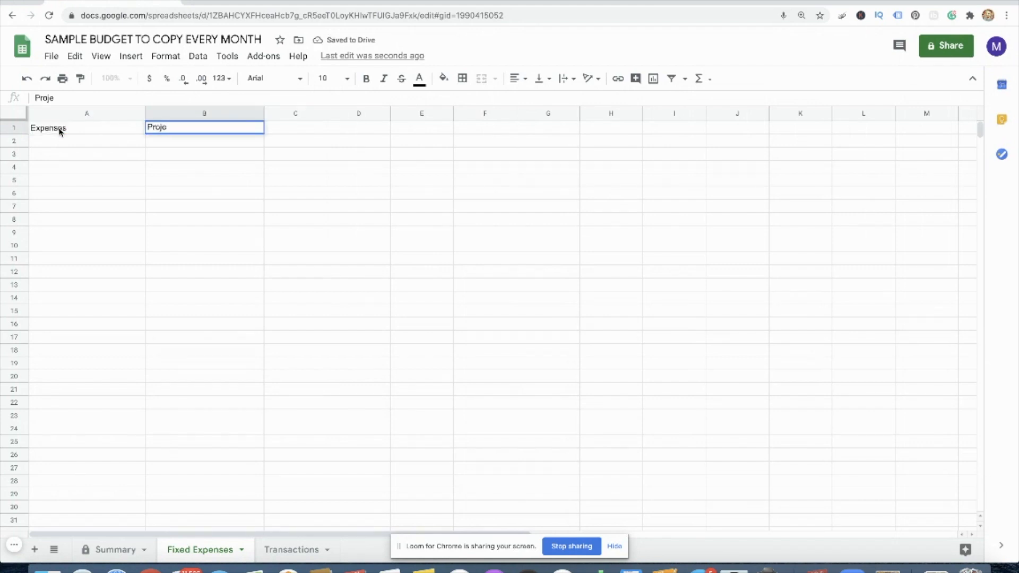
type("cted")
key("Return")
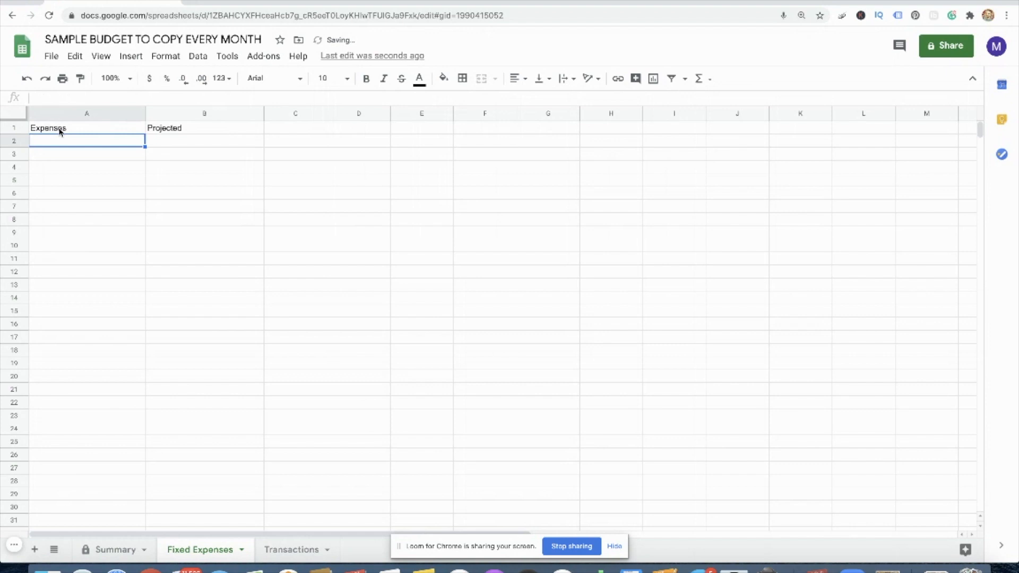
- Make the Expenses header in A1 of the Fixed Expenses sheet bold
left_click(66, 131)
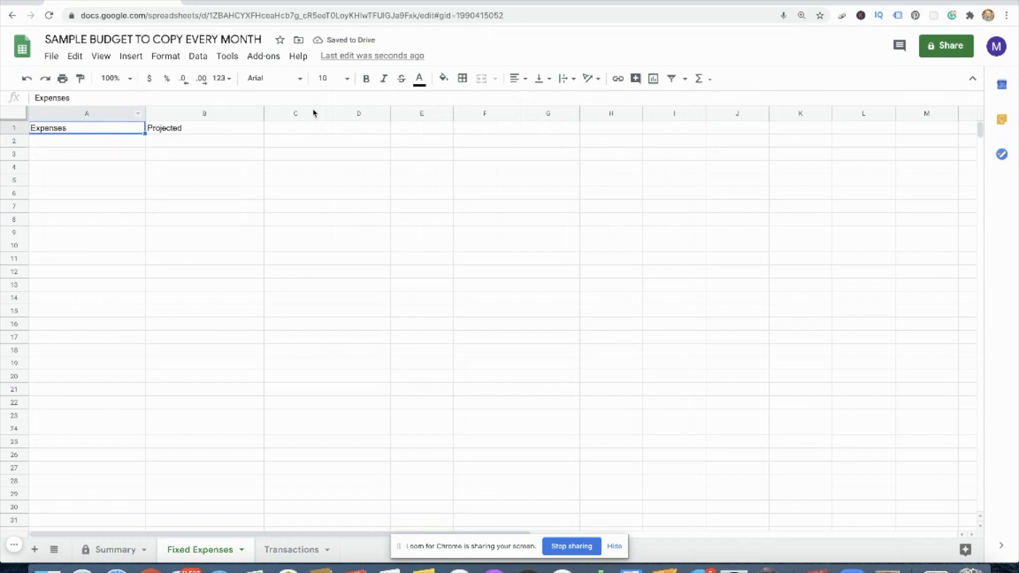
left_click(361, 84)
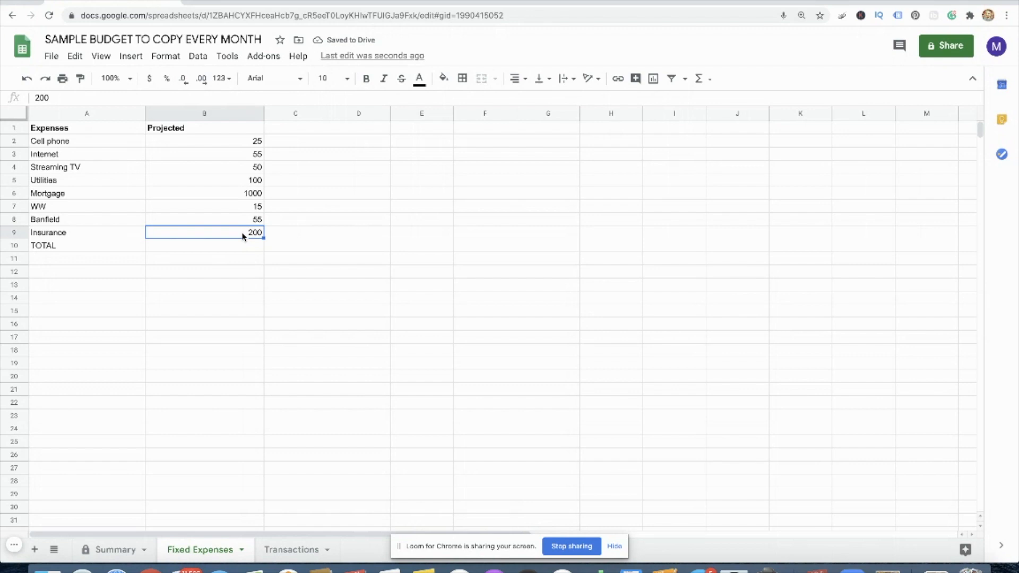
- Total the projected amounts in B2:B9 with a SUM formula in B10, beside the TOTAL label
left_click(240, 141)
left_click_drag(240, 141, 242, 237)
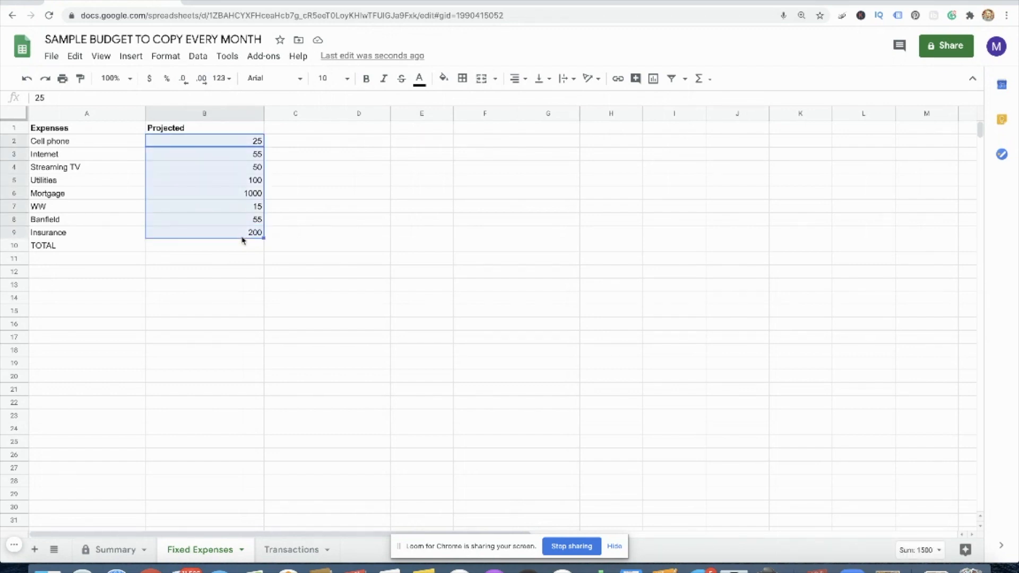
left_click(700, 79)
left_click(706, 97)
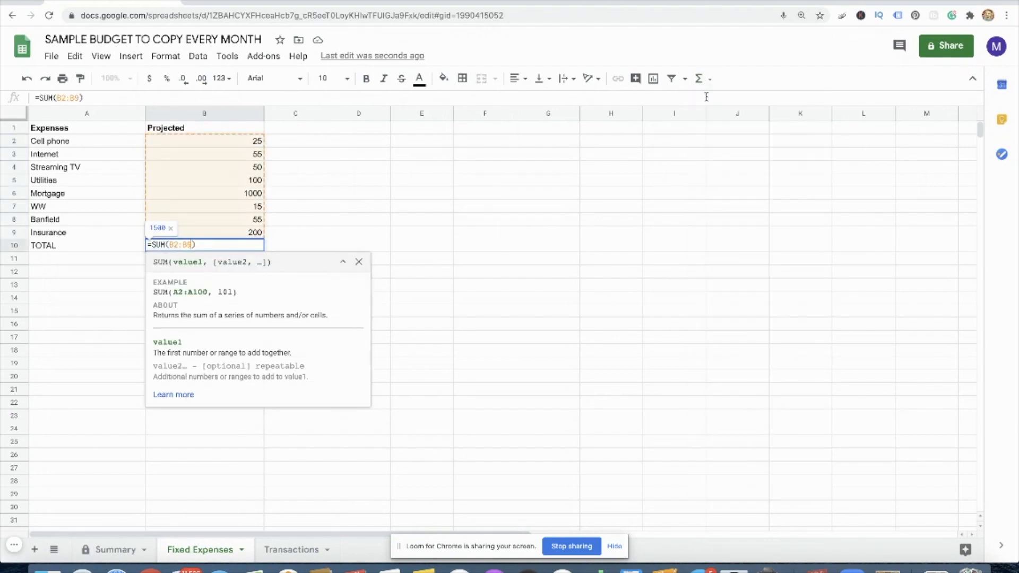
key("Return")
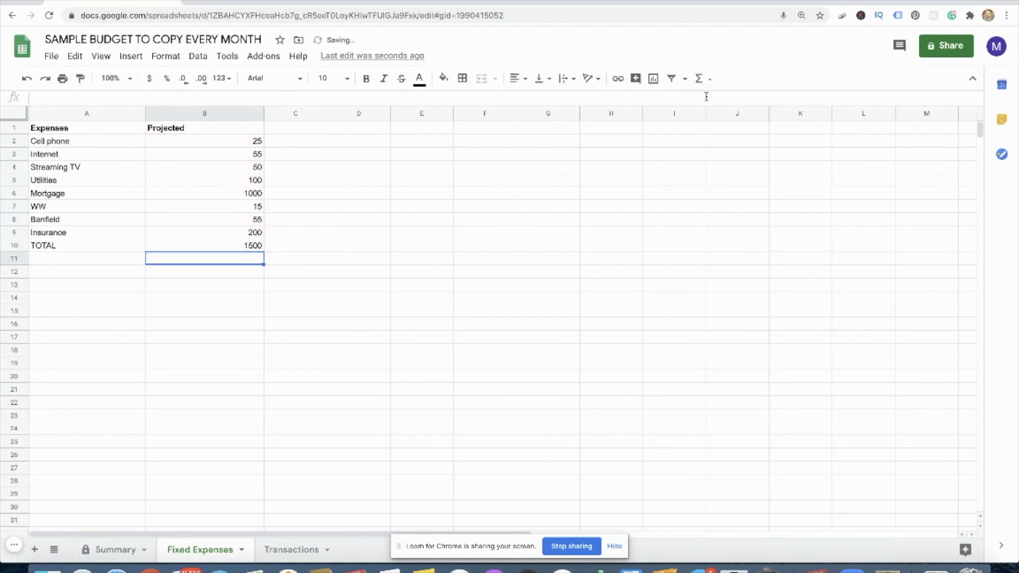
left_click(251, 246)
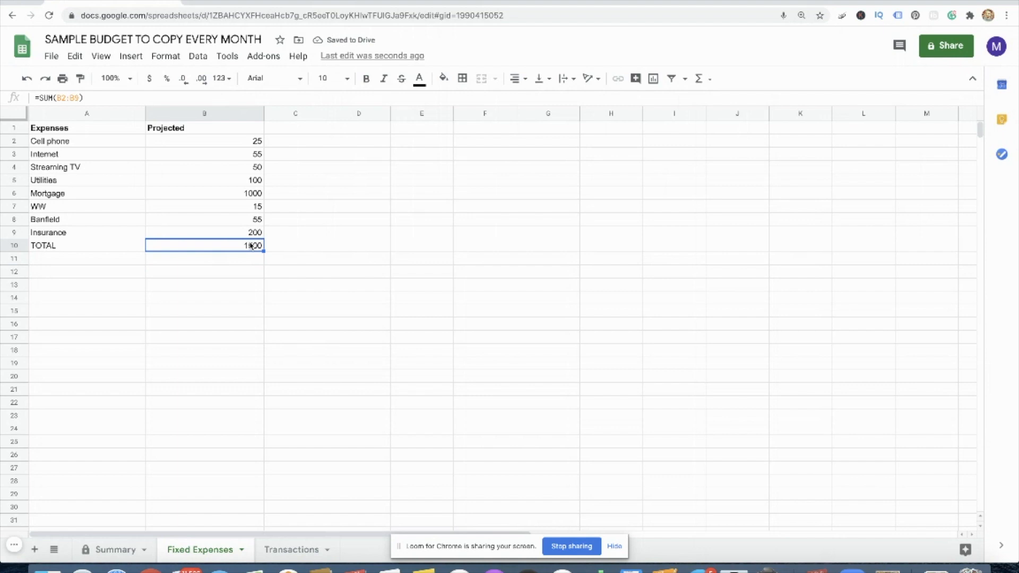
- On the Summary sheet, rename the Food expense category to "Fixed Expenses" and set its planned amount to 1500
left_click(116, 552)
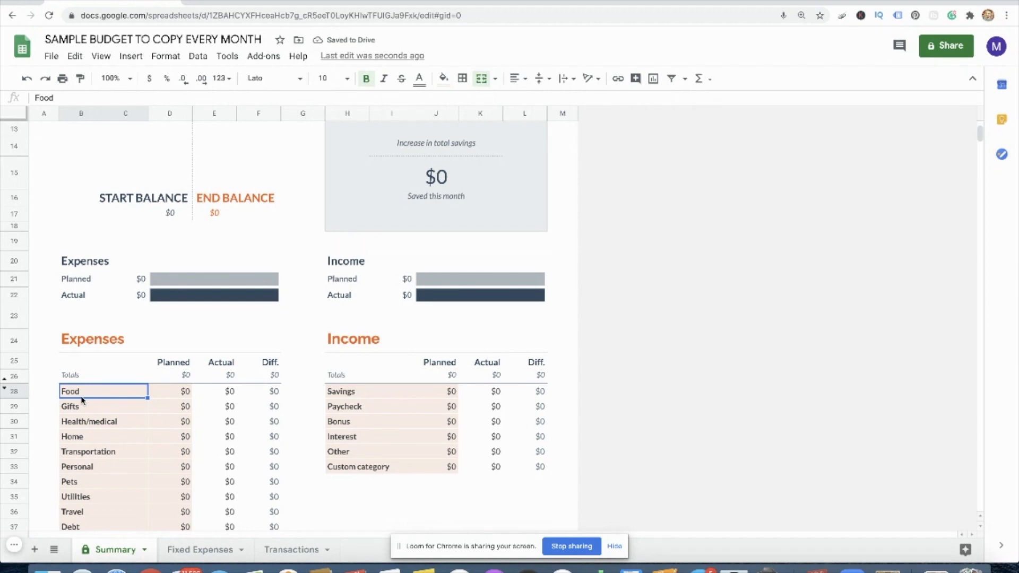
type("Fixed Expenses")
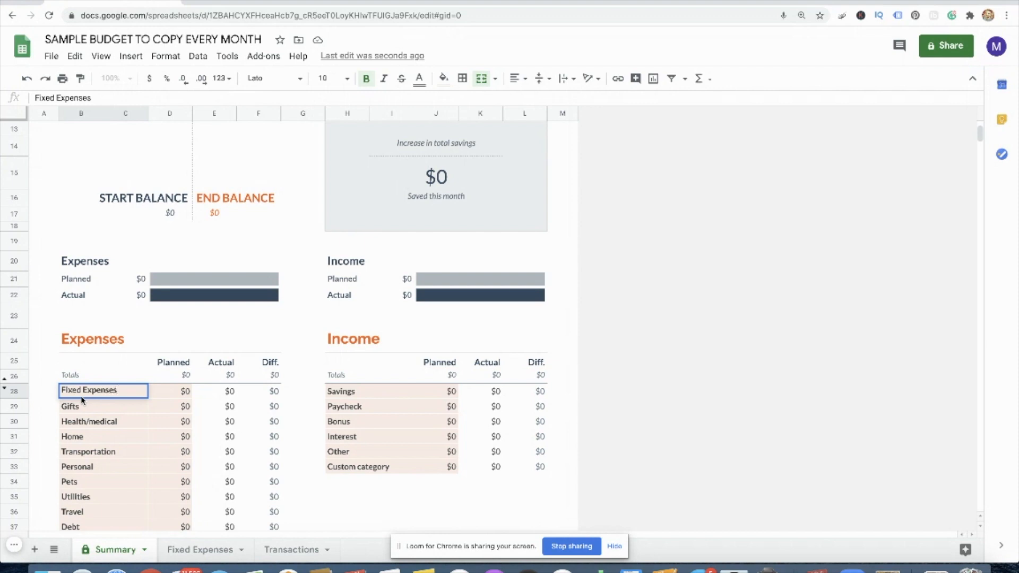
key("Tab")
type("1500")
key("Return")
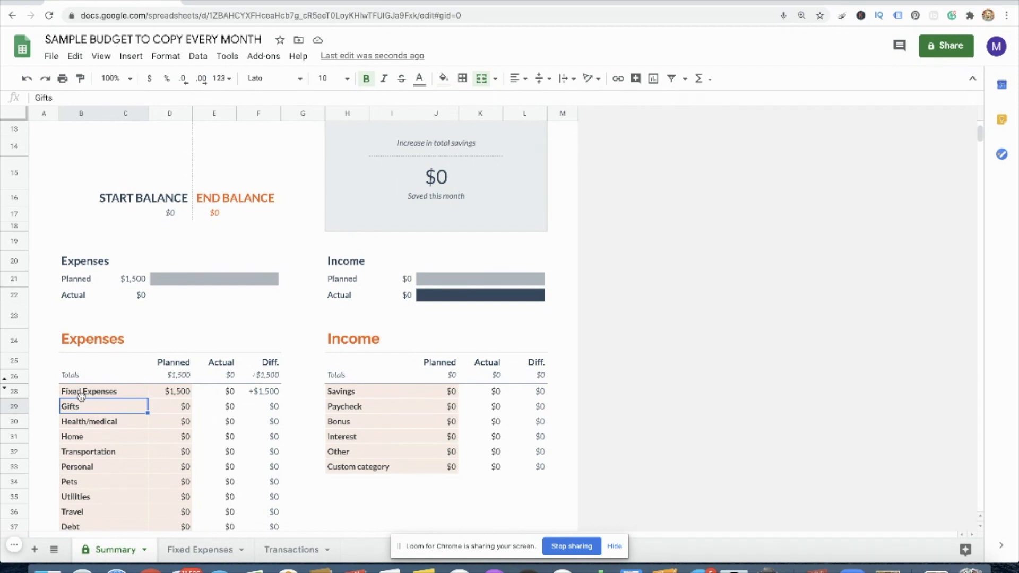
- Look through the remaining expense categories on the Summary sheet, from Gifts down to the custom categories
key("Down")
key("Down")
key("Down")
key("Down")
key("Down")
key("Down")
key("Down")
key("Down")
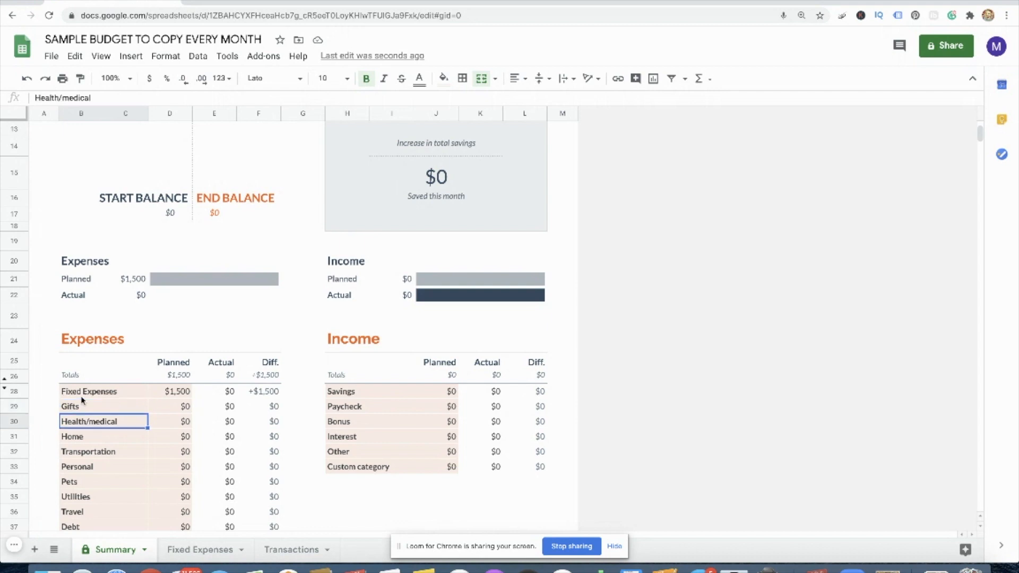
key("Down")
key("Down")
key("Down")
key("Down")
key("Down")
key("Down")
key("Down")
key("Down")
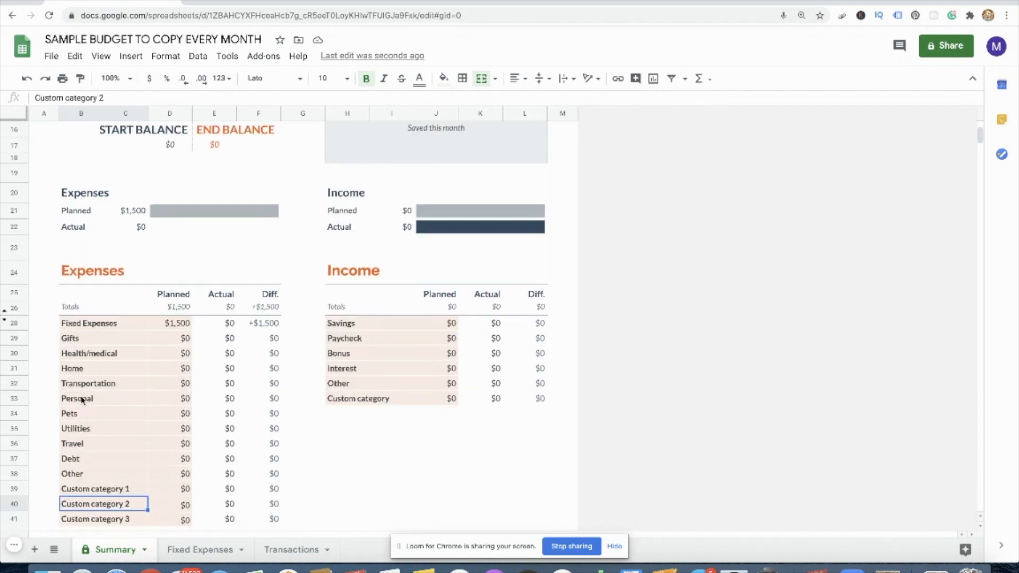
- Rename the Gifts expense category in row 29 to "Groceries"
left_click(85, 259)
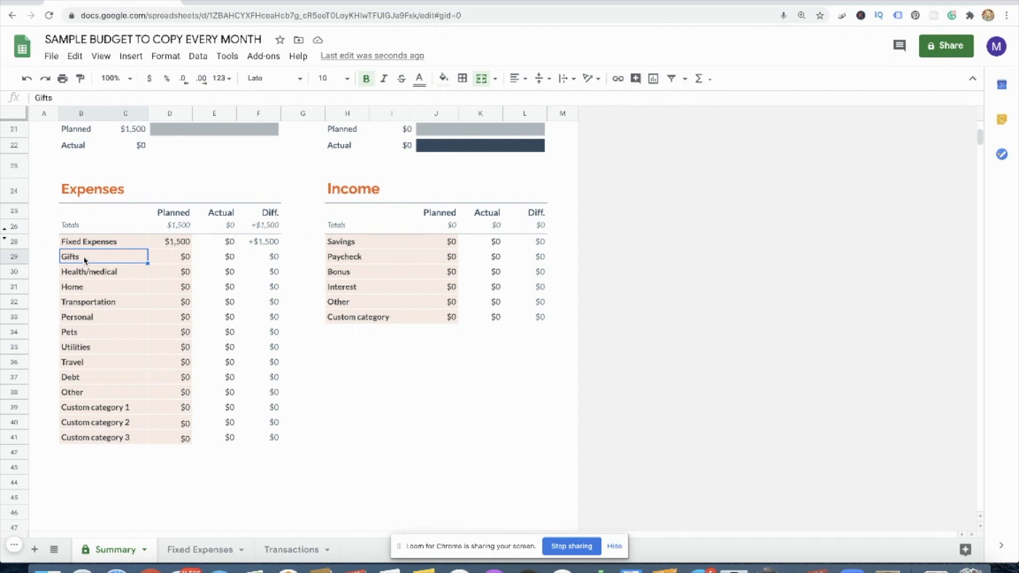
type("Groceries")
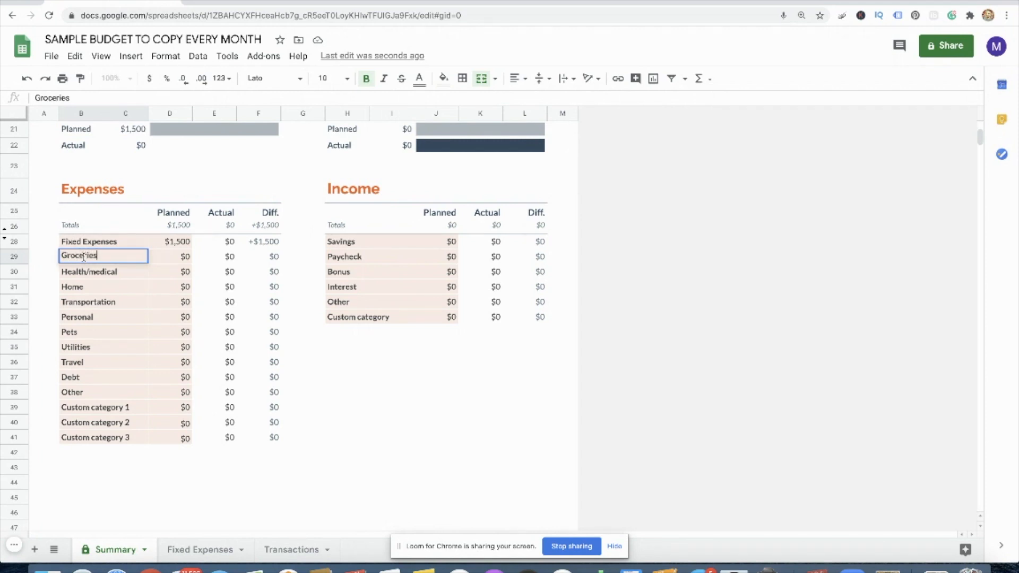
key("Return")
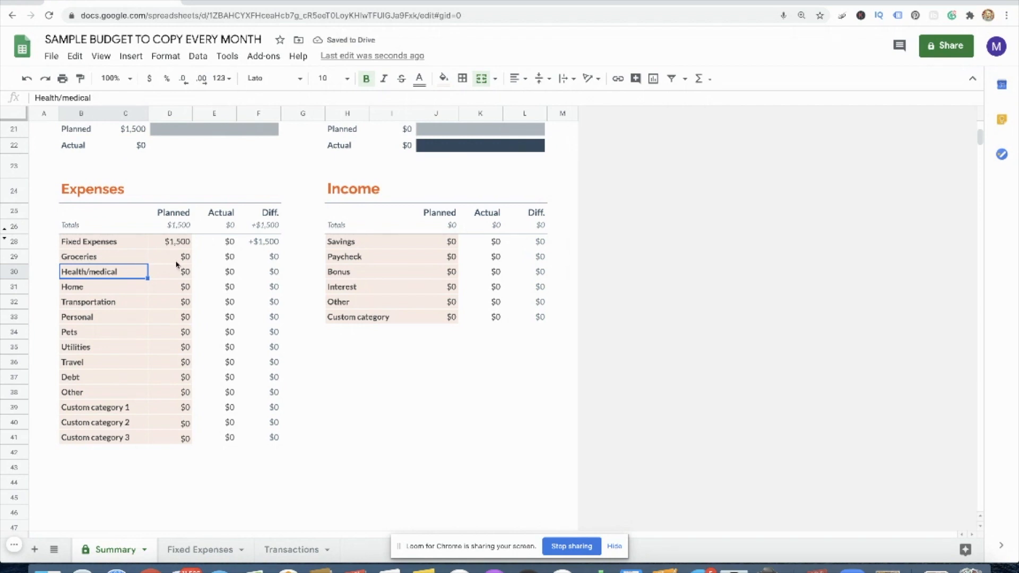
- Go through the personalised expense categories one by one, from Groceries and Restaurants down to Travel and Clothing
left_click(176, 263)
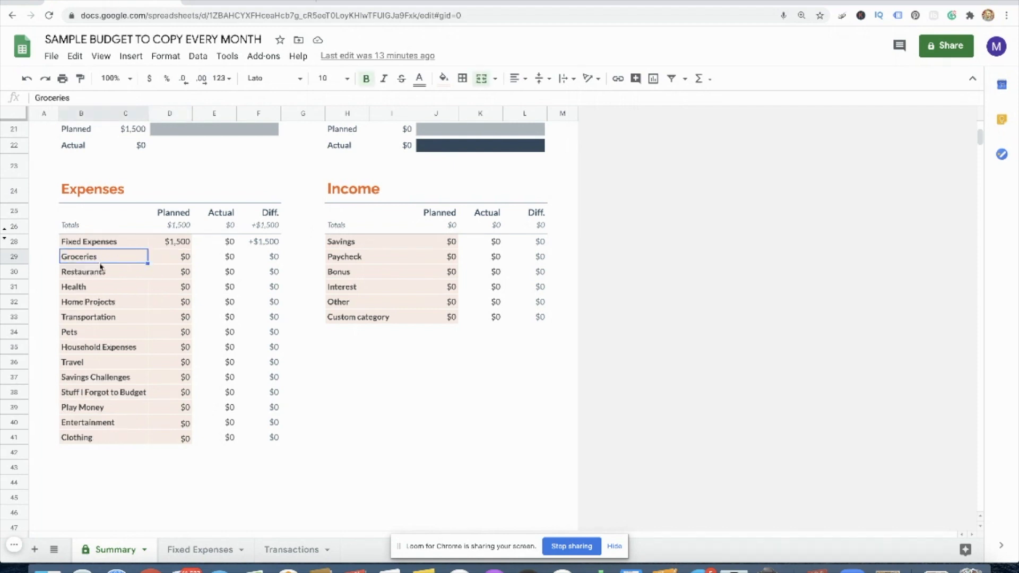
left_click(101, 272)
left_click(97, 289)
left_click(96, 304)
left_click(93, 319)
left_click(88, 335)
left_click(86, 350)
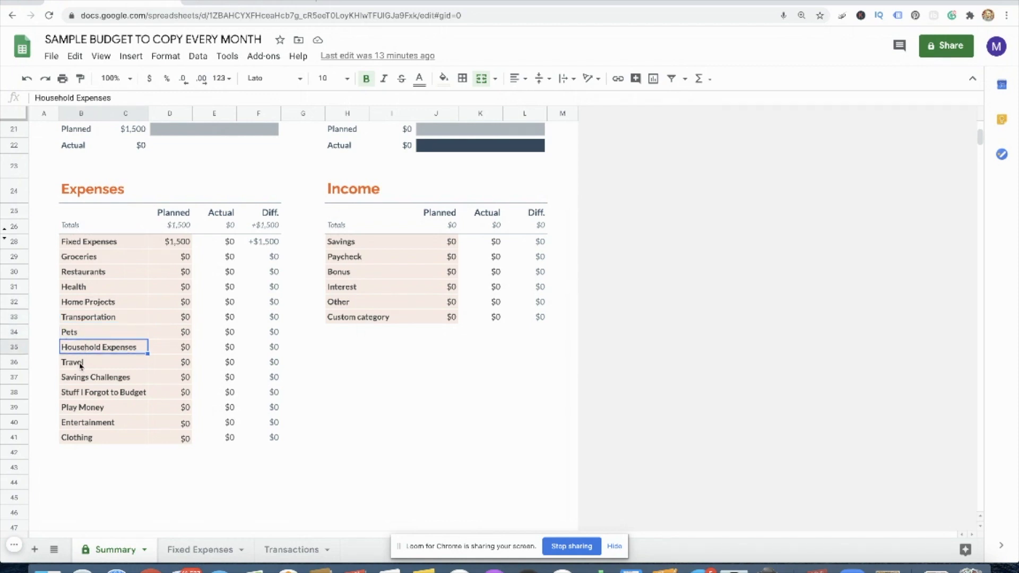
left_click(81, 366)
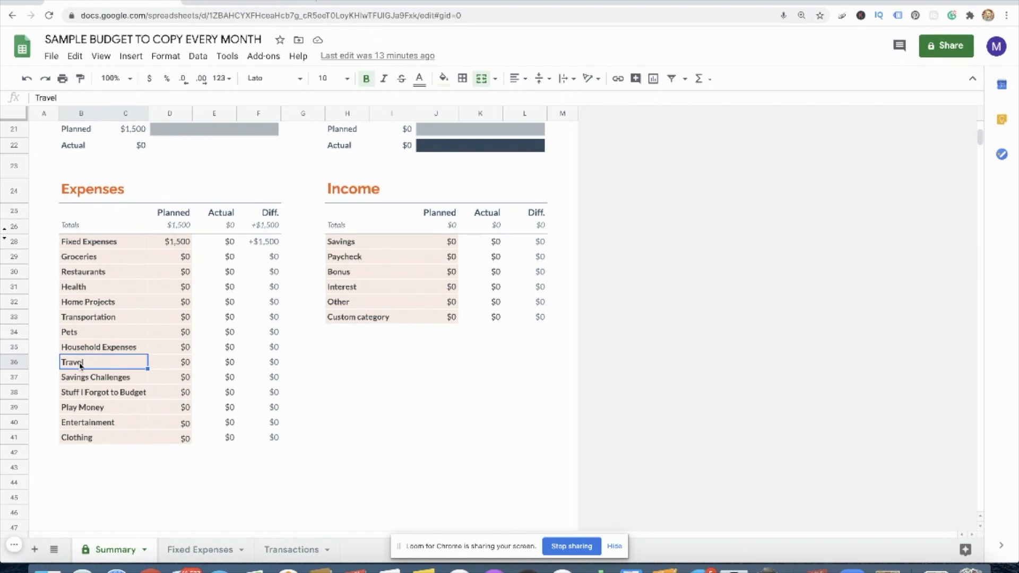
left_click(75, 439)
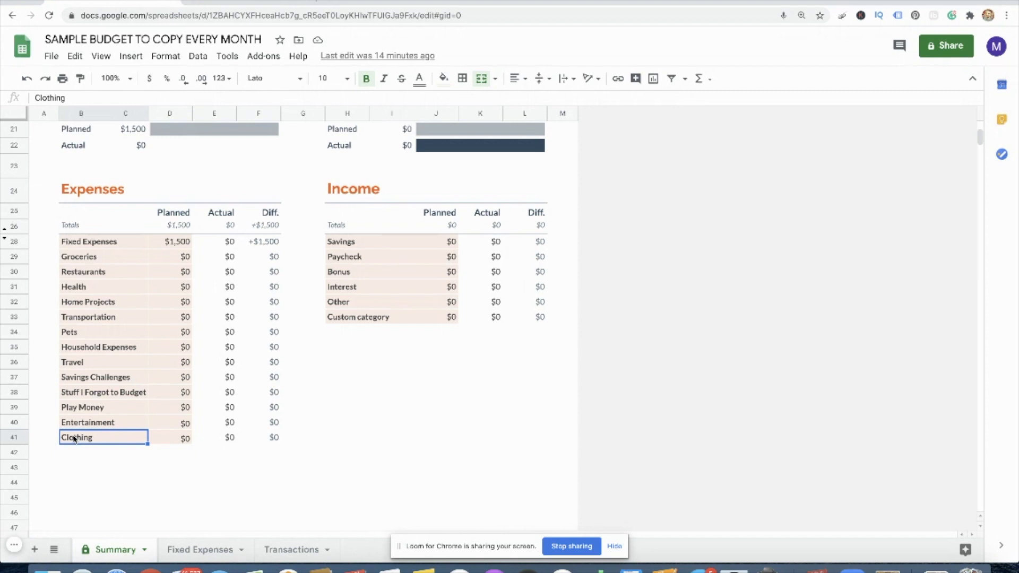
- Copy the Clothing row's cells B41:F41 down through row 50 to add category rows, accepting the edit to the protected area
scroll(80, 351, "down", 4)
left_click(89, 268)
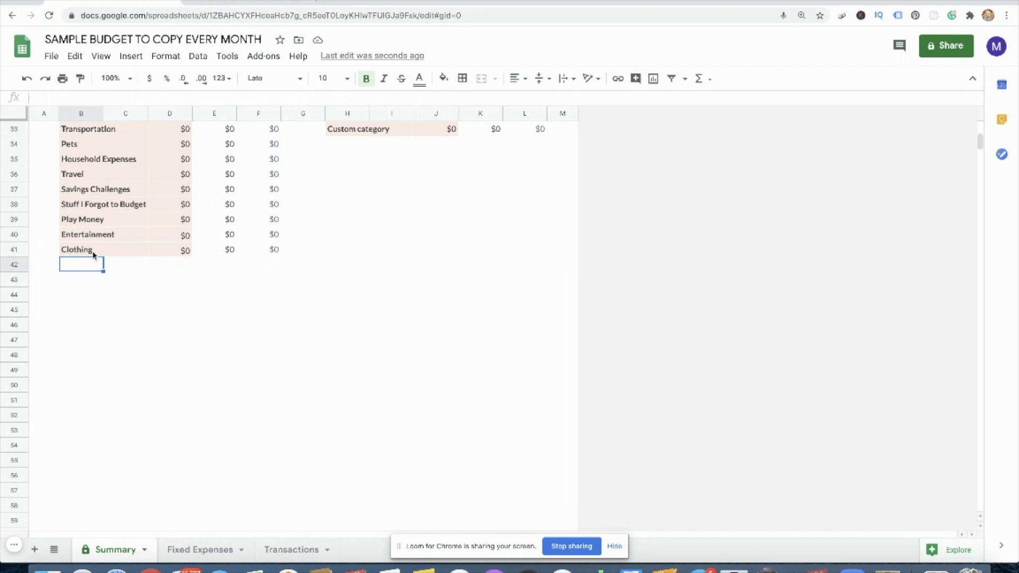
left_click_drag(93, 255, 268, 254)
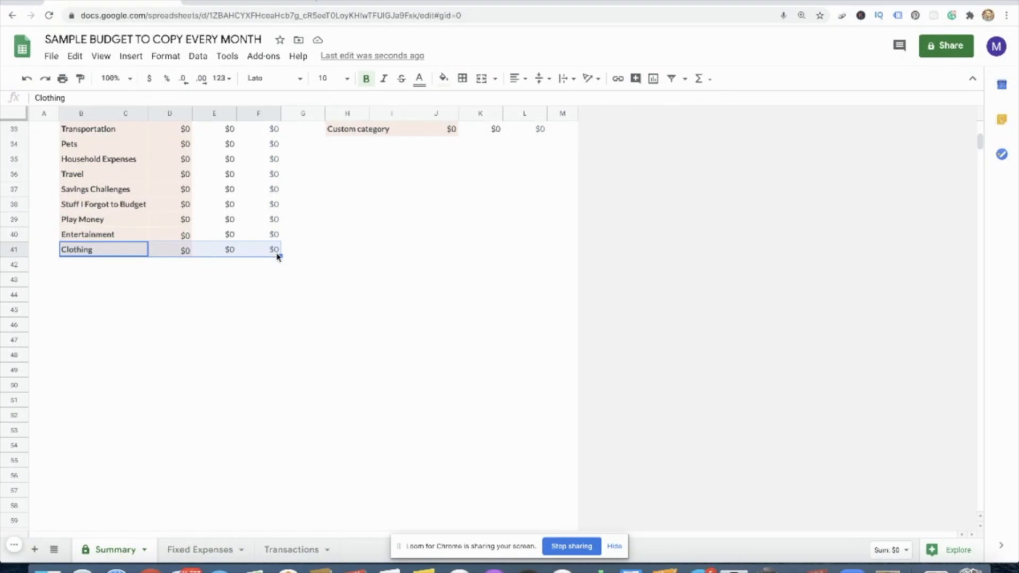
left_click_drag(281, 256, 281, 388)
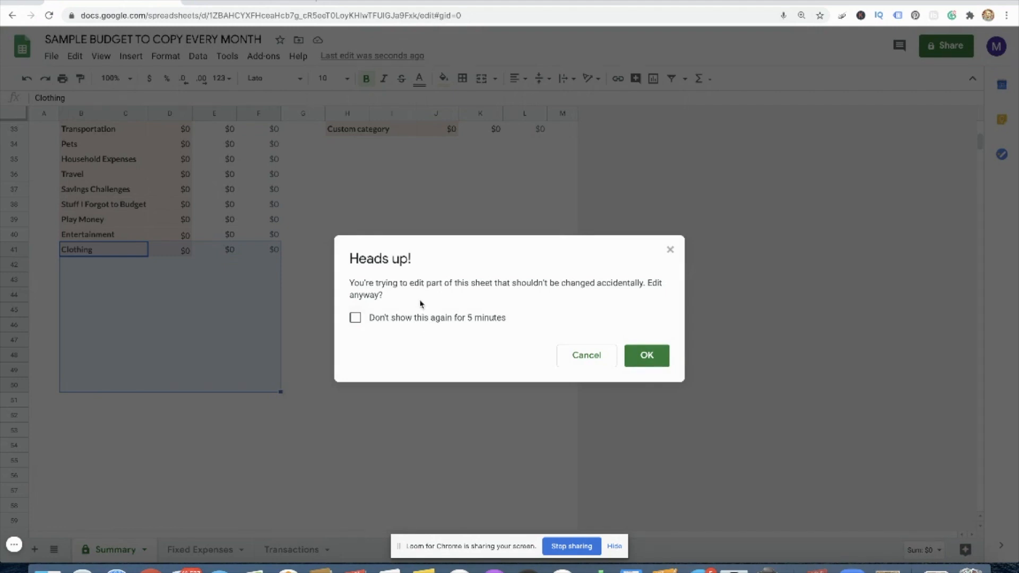
left_click(646, 356)
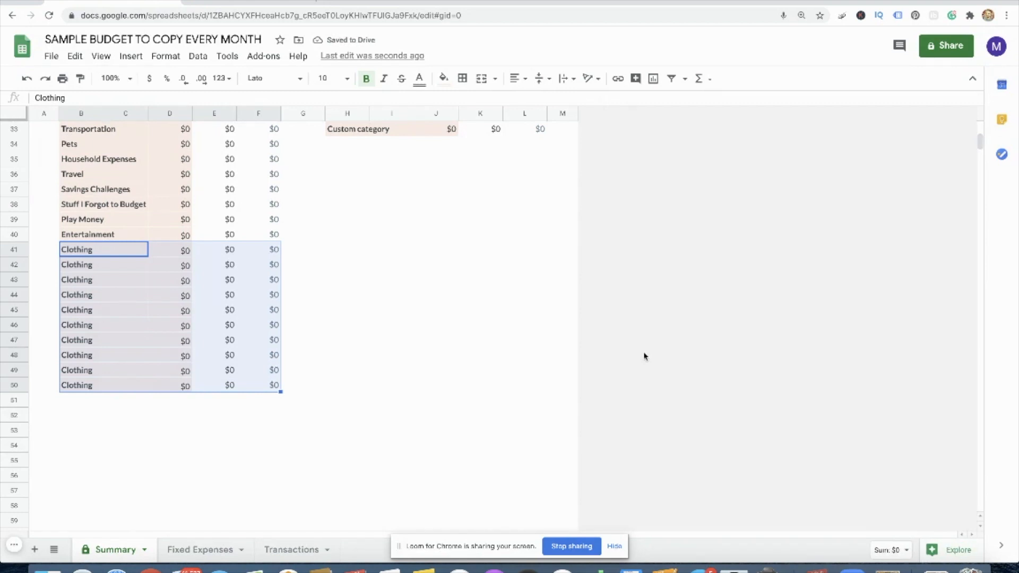
- Rename the Clothing category in B41 to "New Category 1"
left_click(169, 415)
left_click(100, 264)
left_click(91, 255)
type("New Category 1")
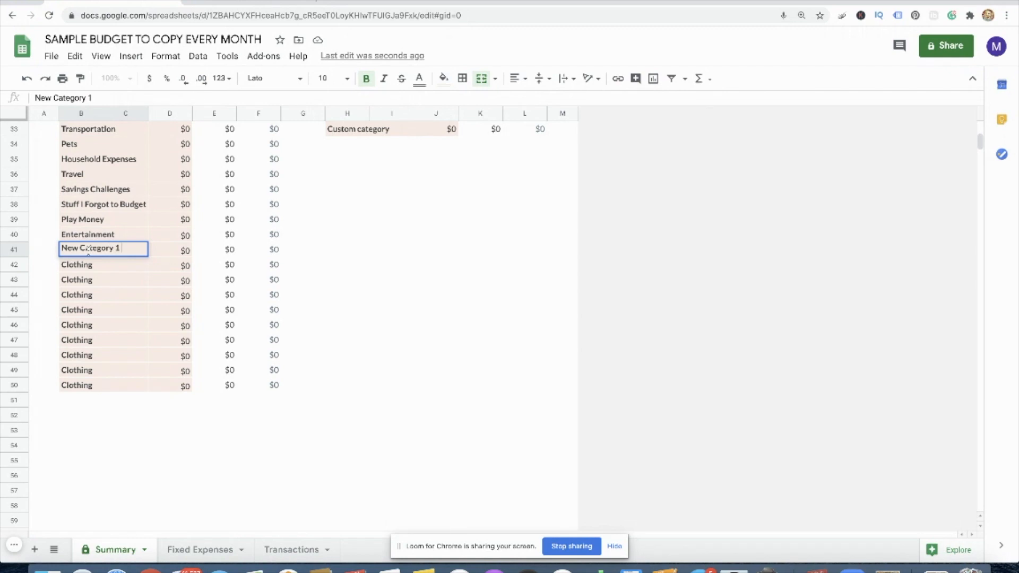
key("Return")
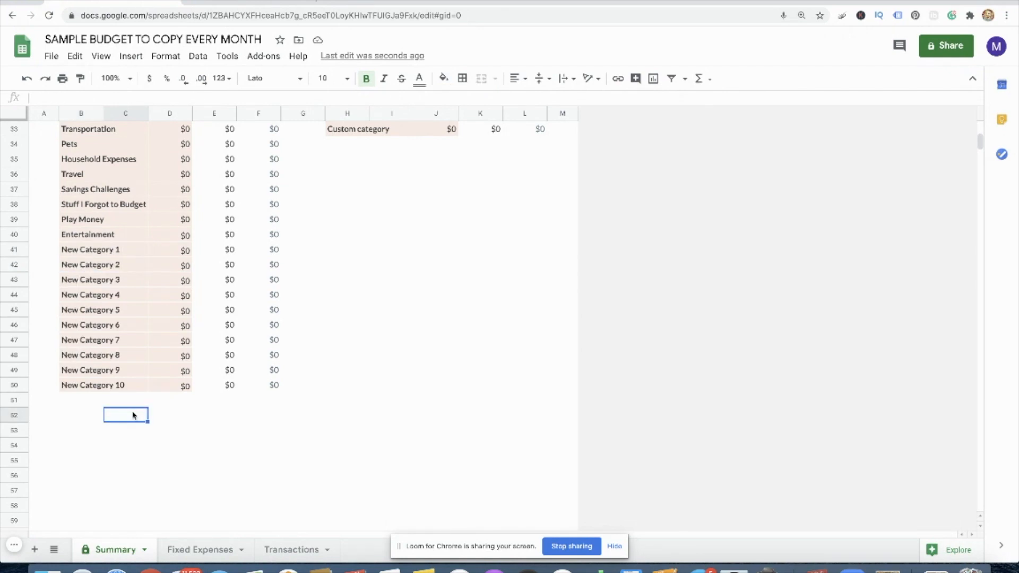
- Check from New Category 10 on the Summary sheet whether the category list in E5 of the Transactions sheet offers the added categories
left_click(95, 391)
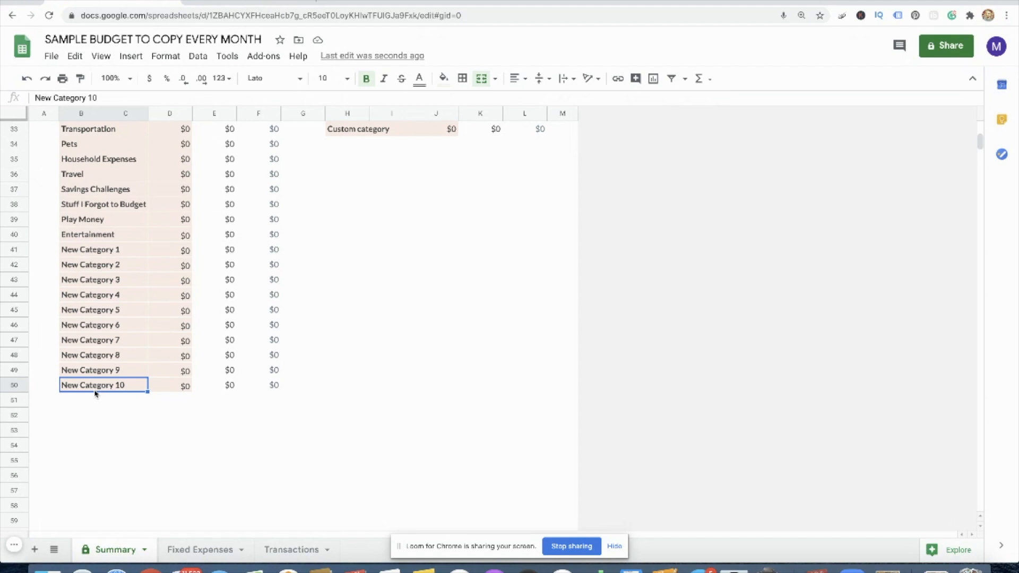
left_click(291, 549)
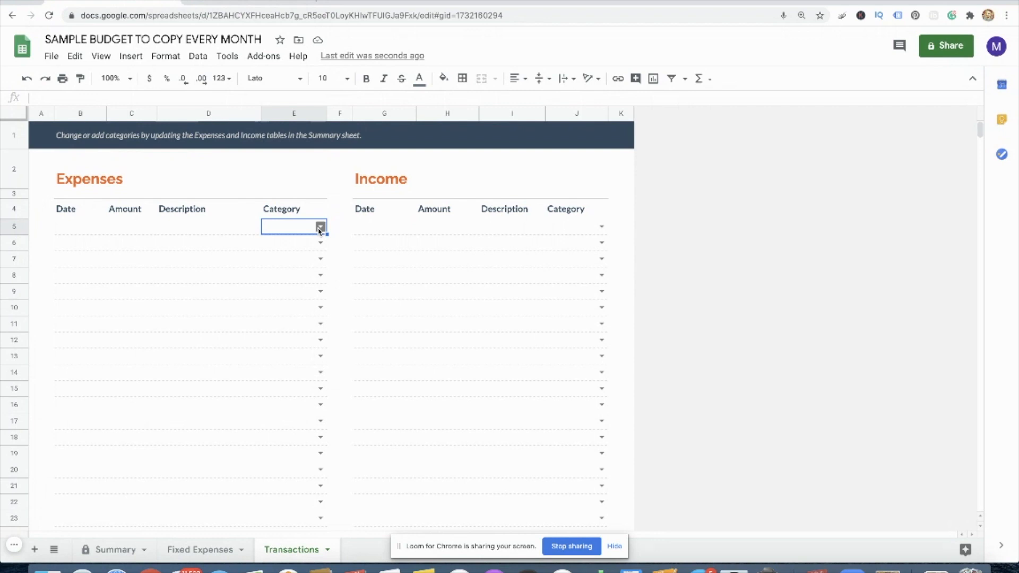
left_click(320, 227)
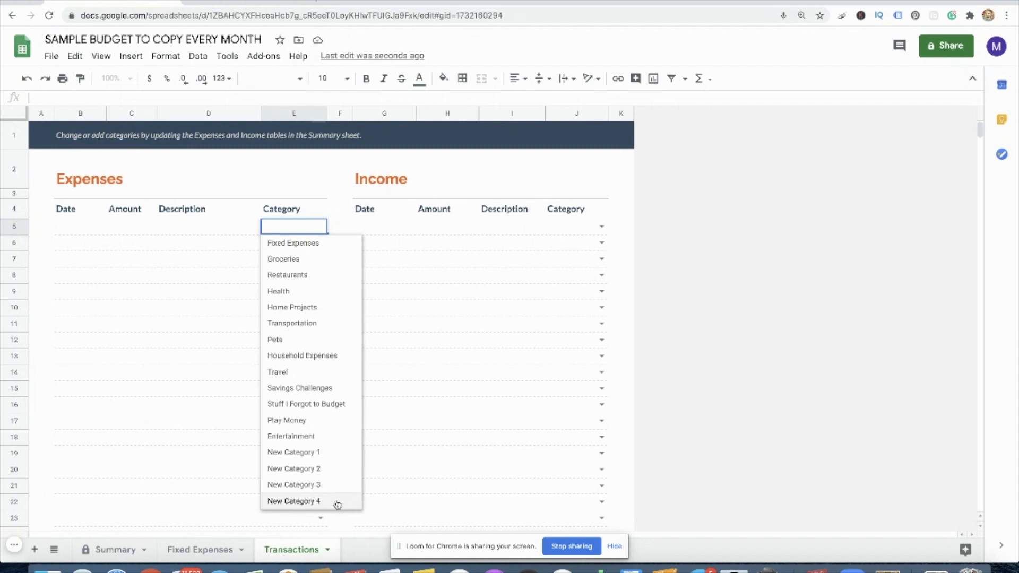
left_click(301, 232)
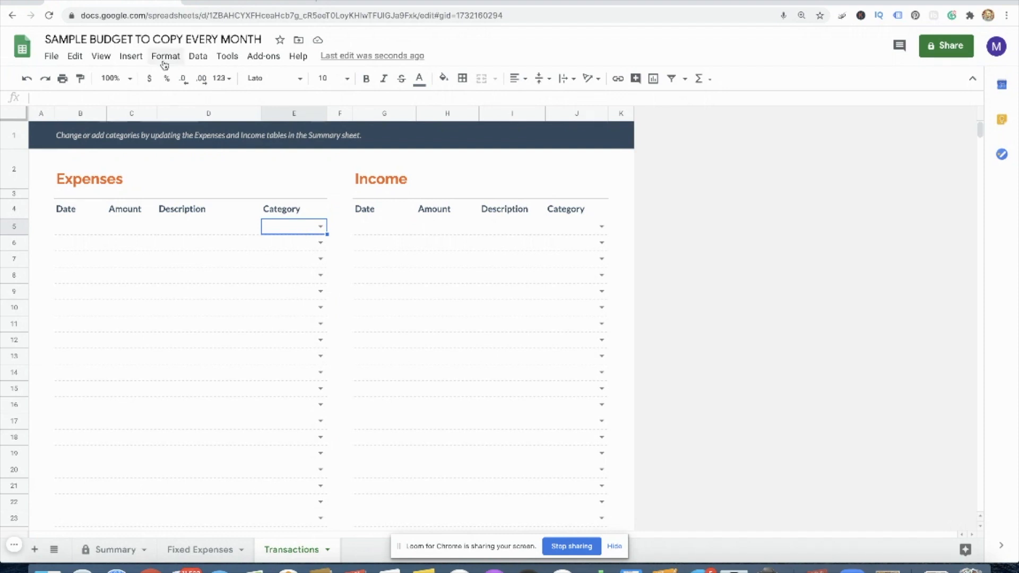
- Open data validation for the expense Category cell E5 and extend its cell range to Transactions!E5:E1000
left_click(210, 60)
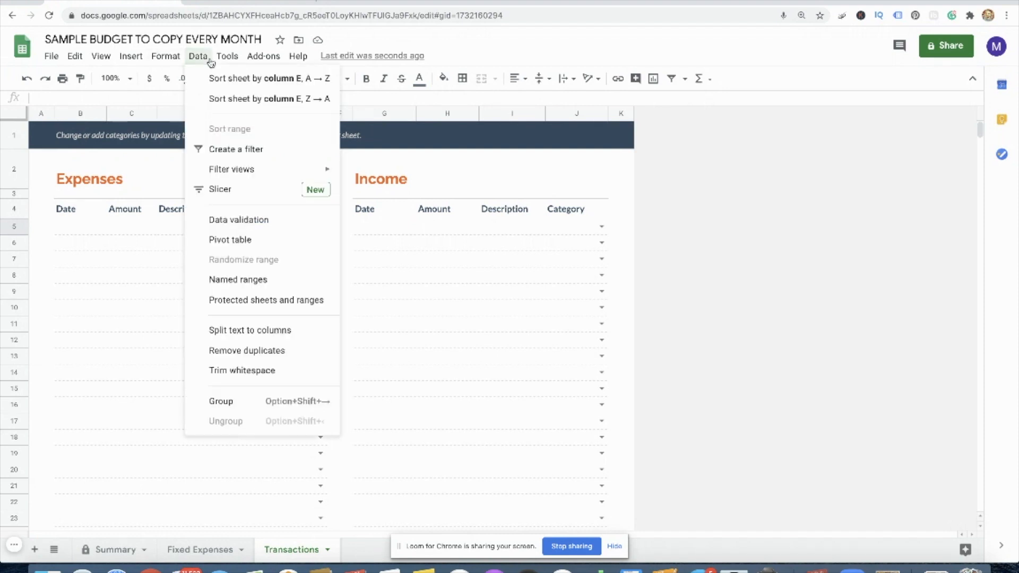
left_click(226, 220)
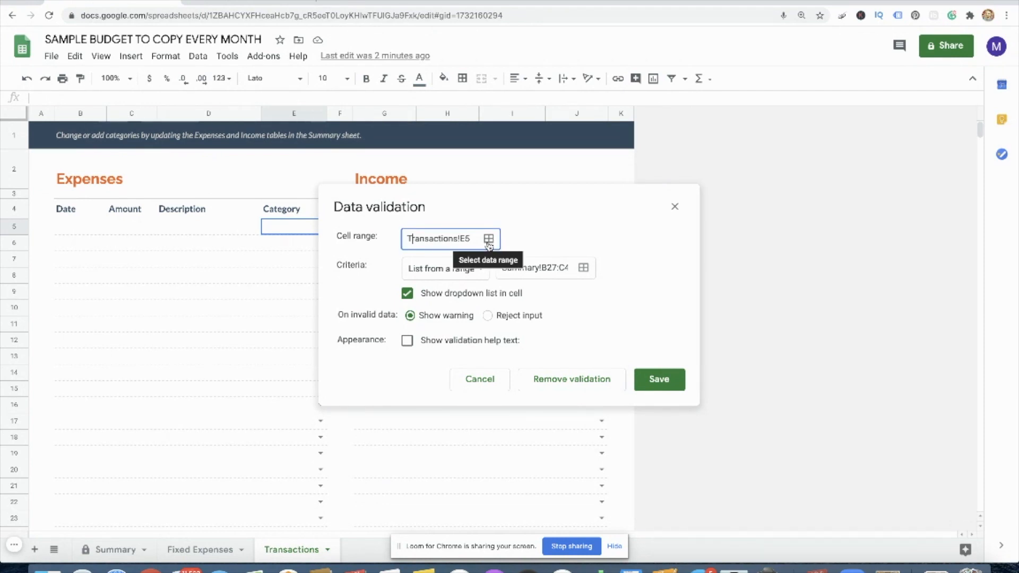
left_click(489, 240)
left_click(461, 246)
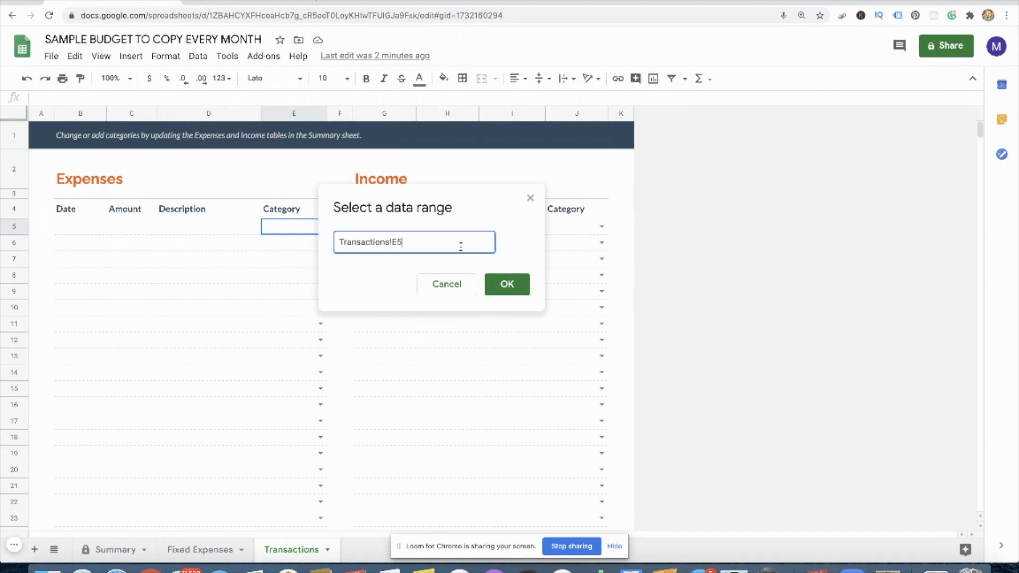
type(":E1000")
left_click(510, 285)
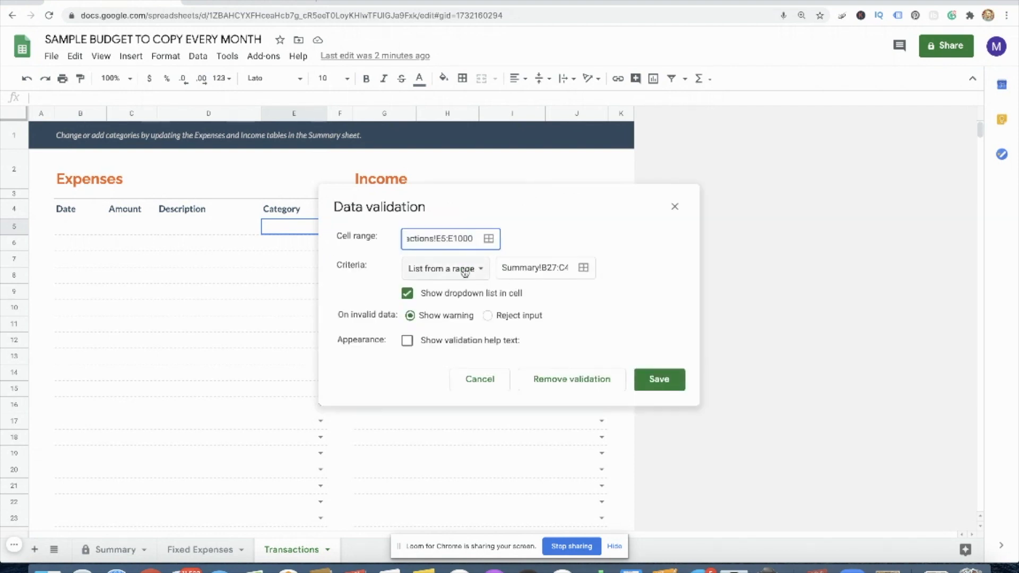
- Extend the validation list's source range, starting at Summary!B27, past the added category rows, save the rule, and check the list in E5
left_click(527, 270)
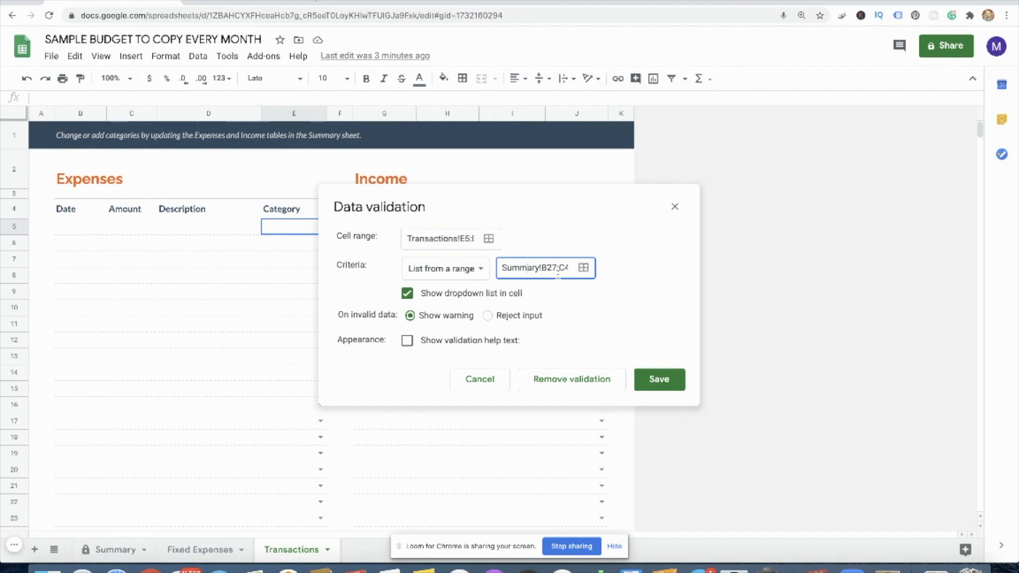
left_click_drag(571, 269, 560, 270)
type("30")
left_click(651, 374)
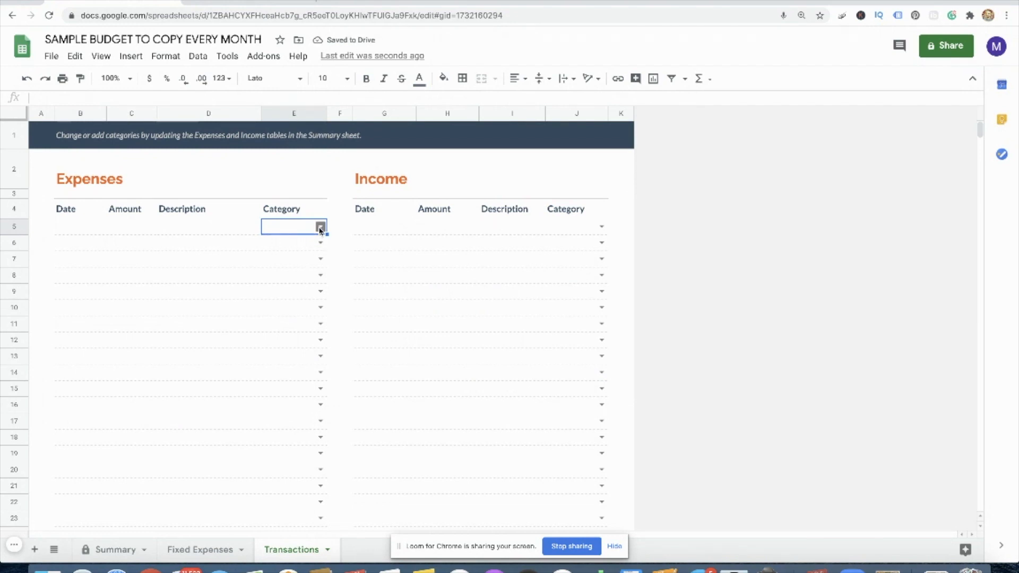
left_click(320, 228)
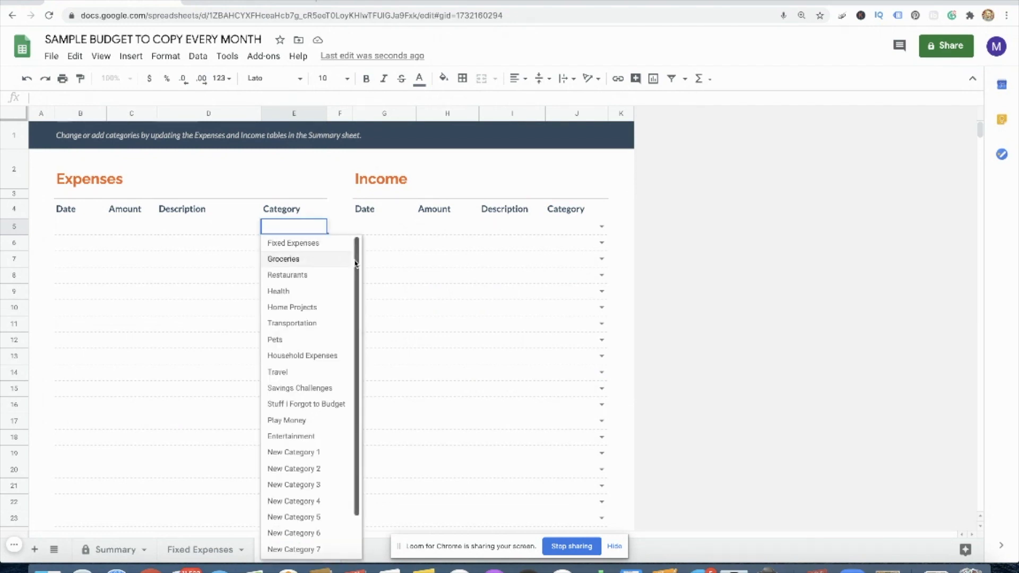
- Make a copy of the sample budget spreadsheet named "July 2020 Budget"
scroll(355, 264, "down", 2)
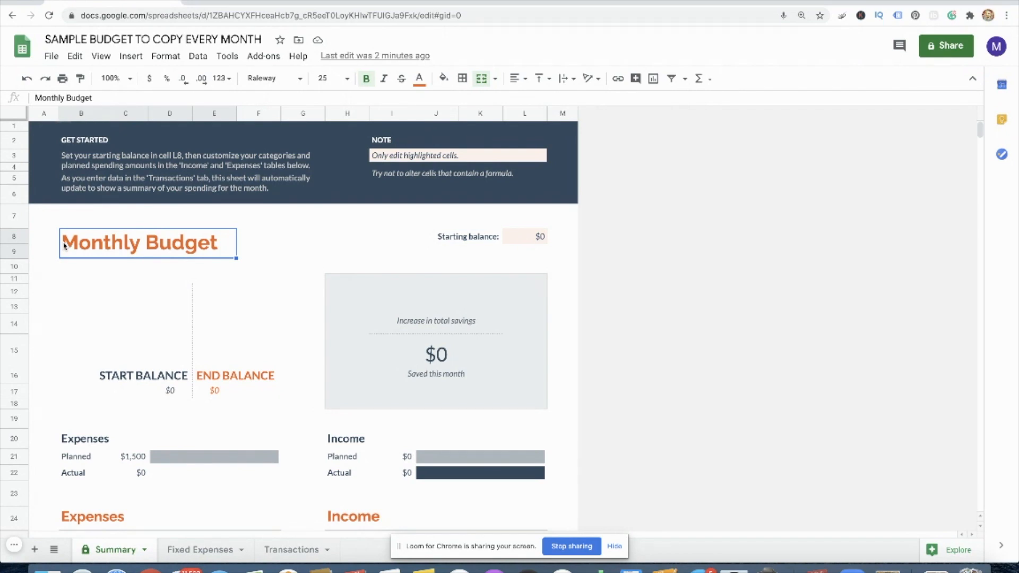
left_click(50, 56)
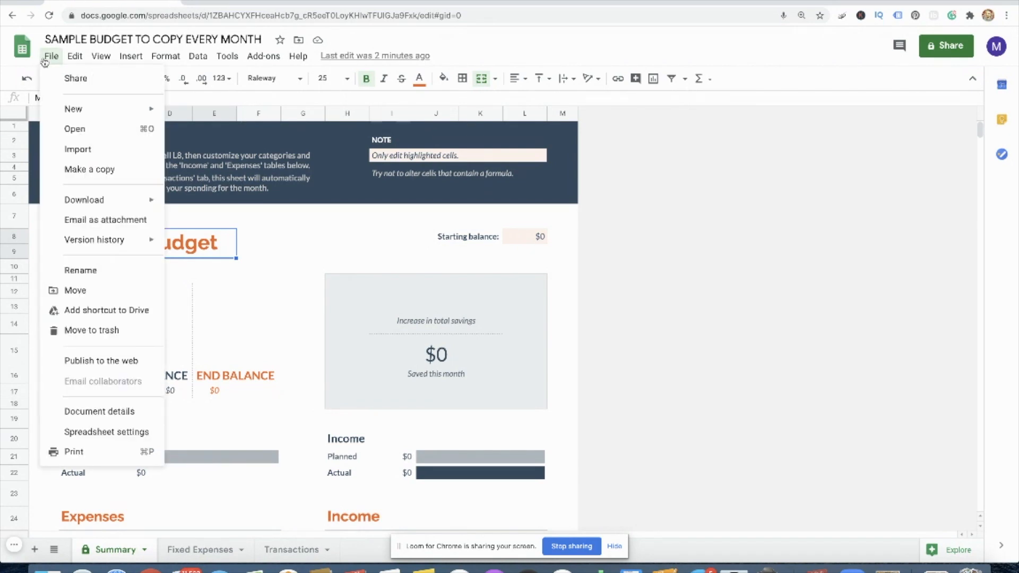
left_click(69, 169)
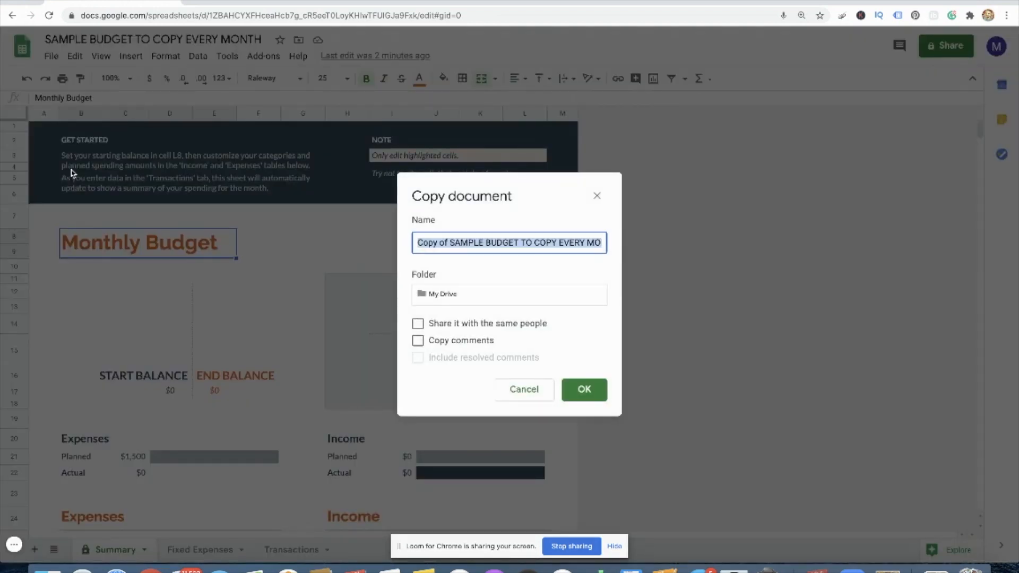
type("July 2020 Budget")
key("Return")
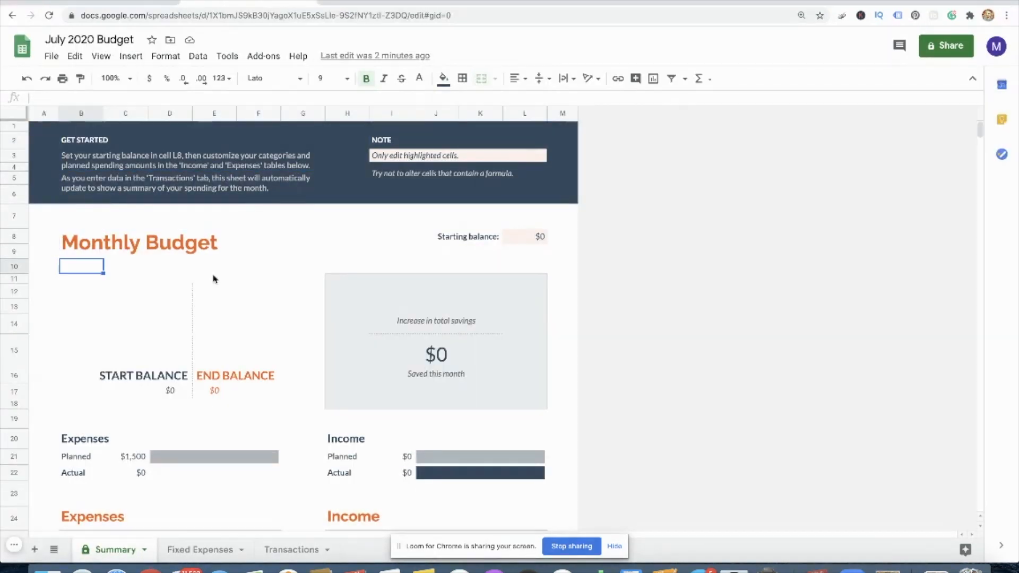
- Review the copied Summary sheet down to New Category 10, glance at the original sample budget, and return to the July 2020 copy
key("Down")
key("Down")
key("Down")
key("Down")
key("Down")
key("Down")
key("Down")
key("Down")
key("Down")
key("Down")
key("Down")
key("Down")
key("Down")
key("Down")
key("Down")
key("Down")
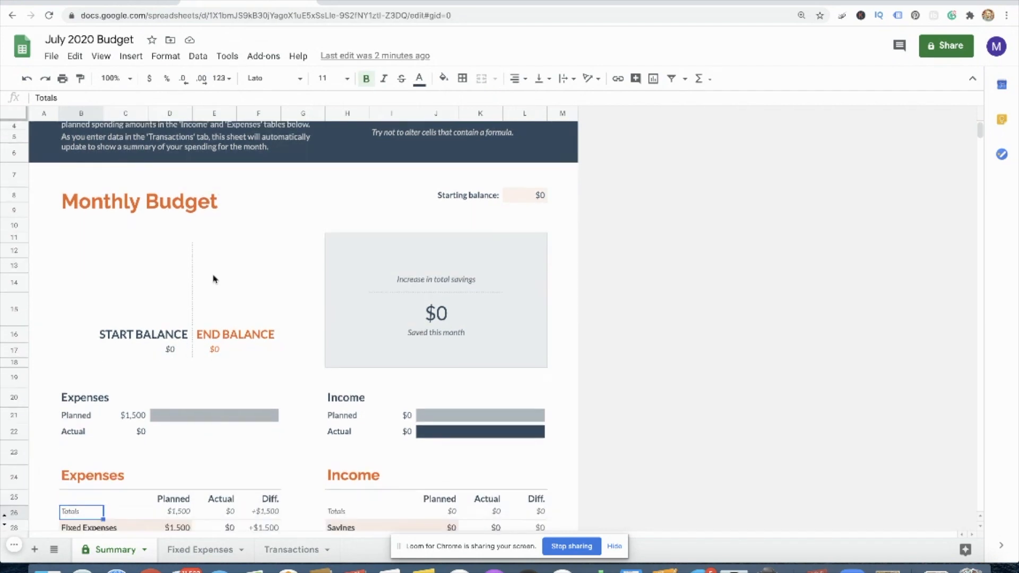
key("Down")
key("Down")
key("Down")
key("Down")
key("Down")
key("Down")
key("Down")
key("Down")
key("Down")
key("Down")
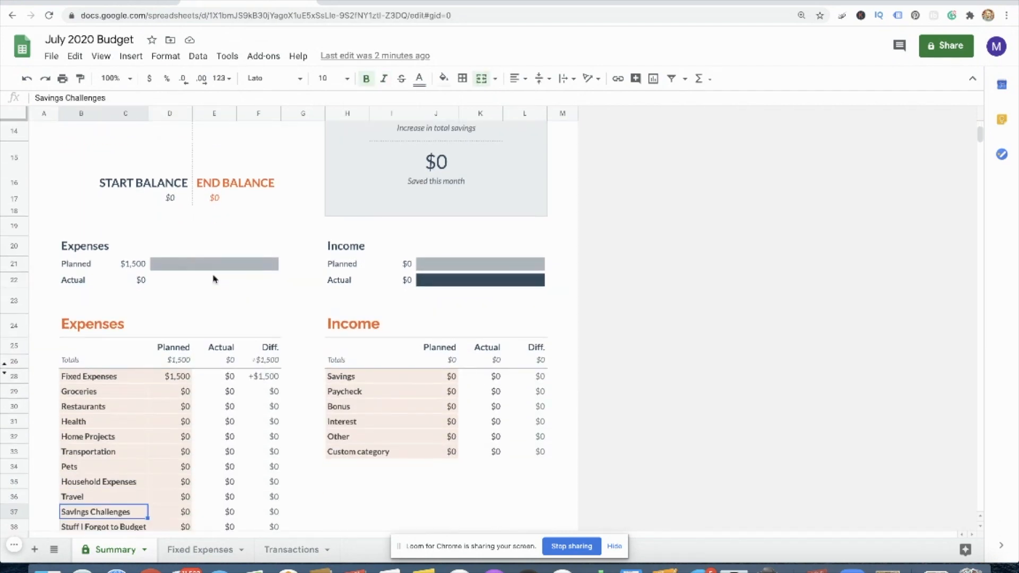
key("Down")
key("Down")
key("Down")
key("Down")
key("Down")
key("Down")
key("Down")
key("Down")
key("Down")
key("Down")
key("Down")
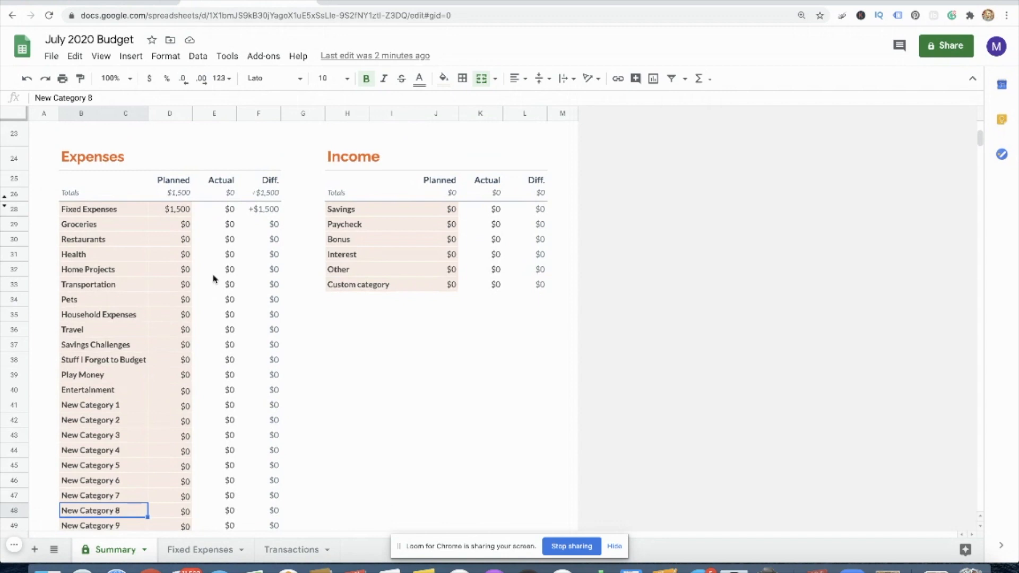
key("Down")
key("Down")
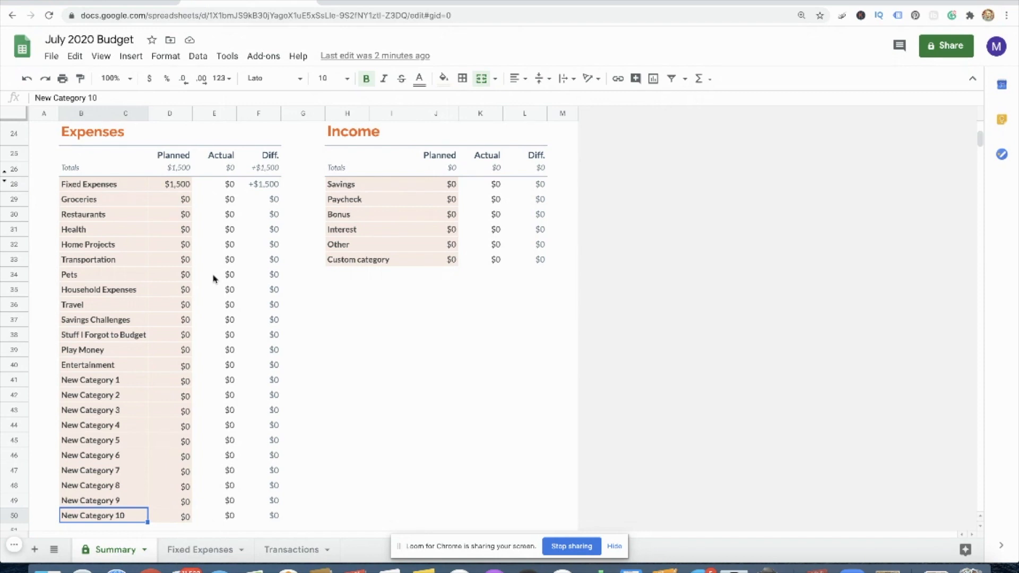
left_click(142, 1)
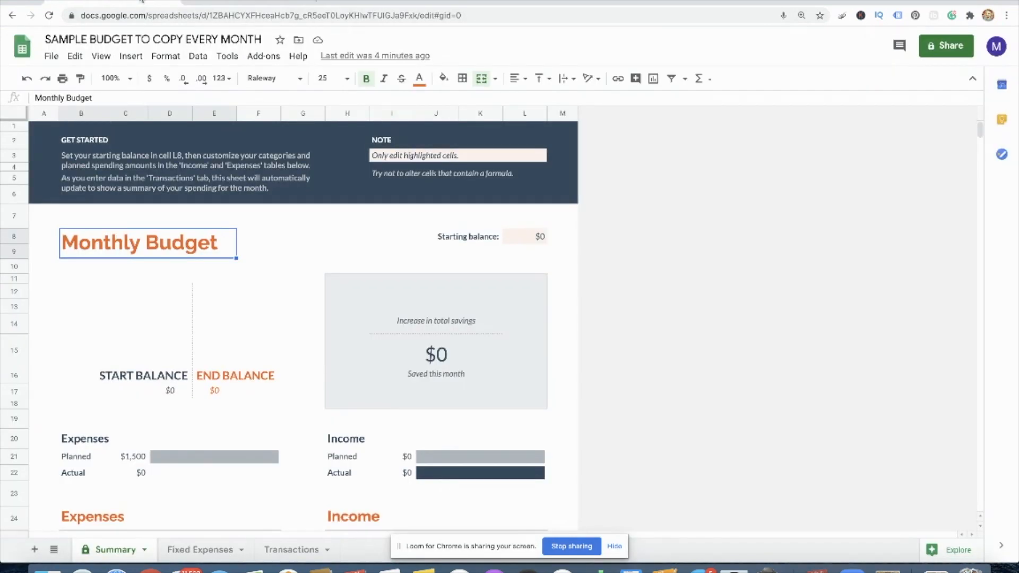
left_click(255, 2)
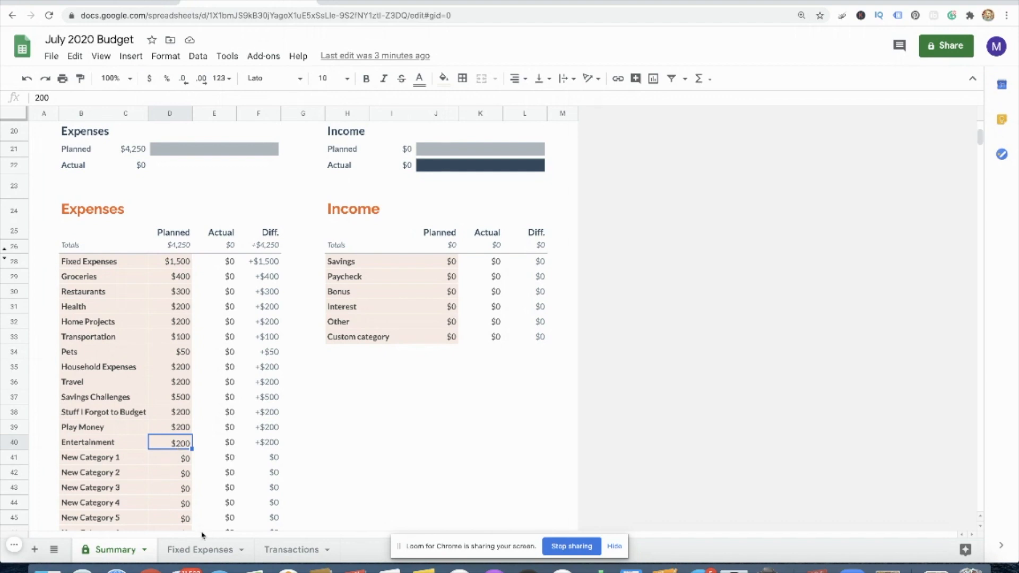
- Record a 7/1 expense of 50 on the Transactions sheet, with description Groceries and category Groceries
left_click(278, 551)
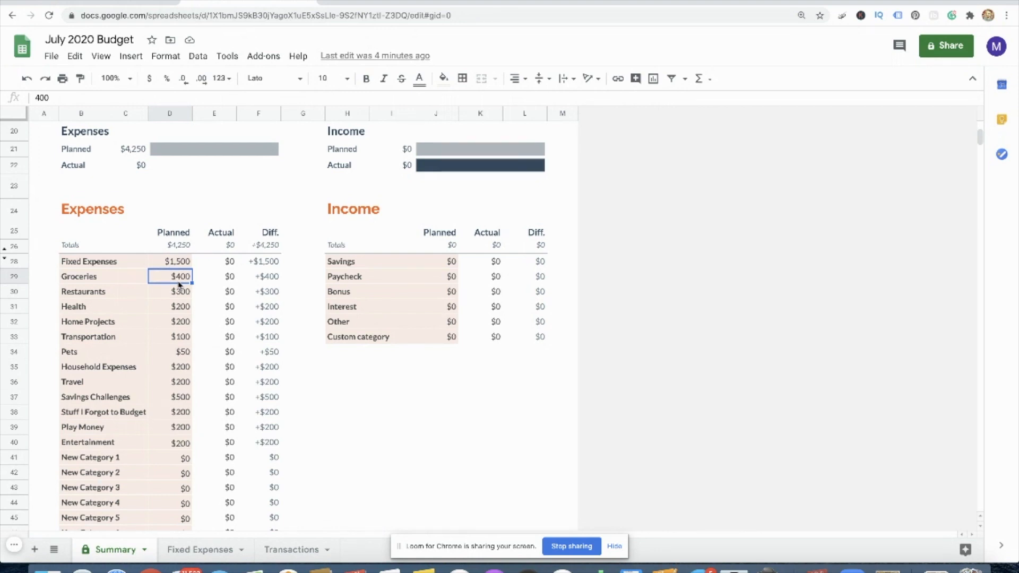
left_click(276, 552)
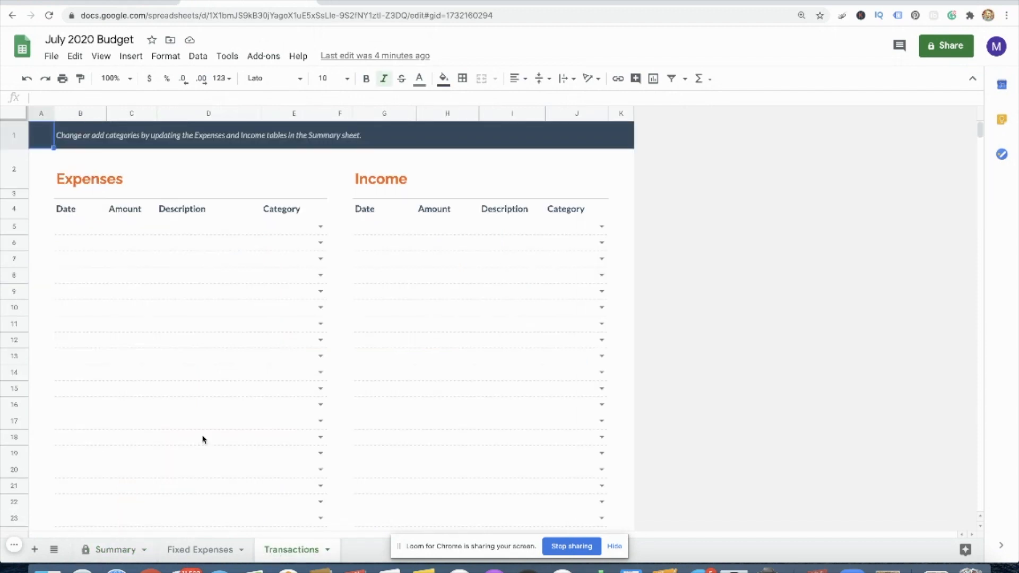
left_click(67, 232)
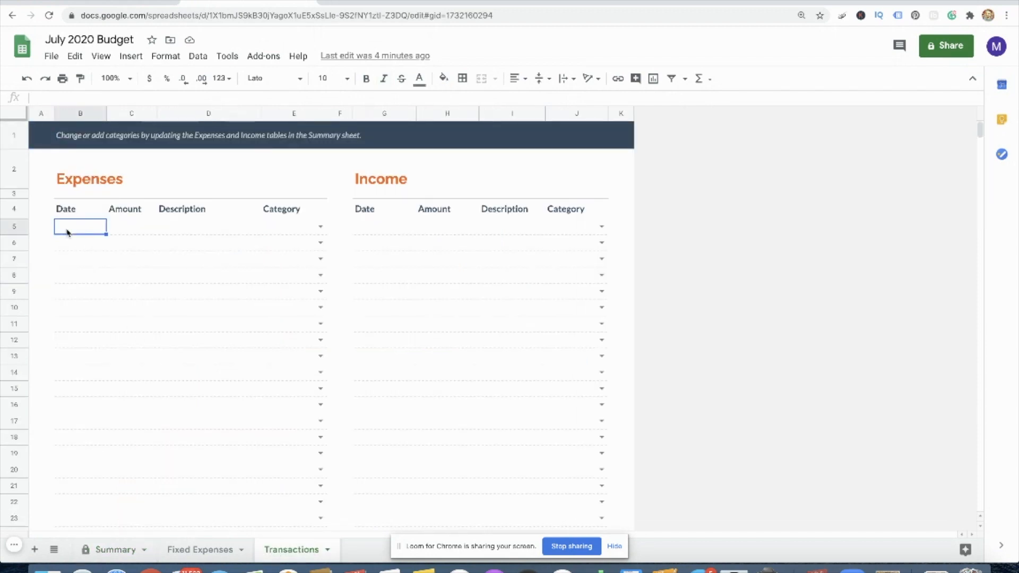
type("7/1")
key("Tab")
type("50")
key("Tab")
type("Groceries")
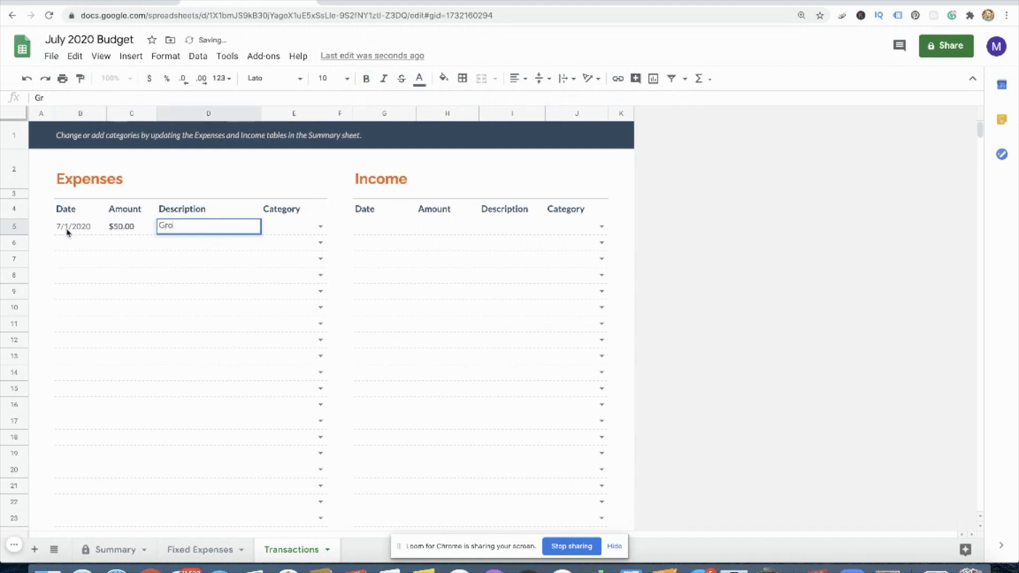
left_click(321, 226)
left_click(314, 259)
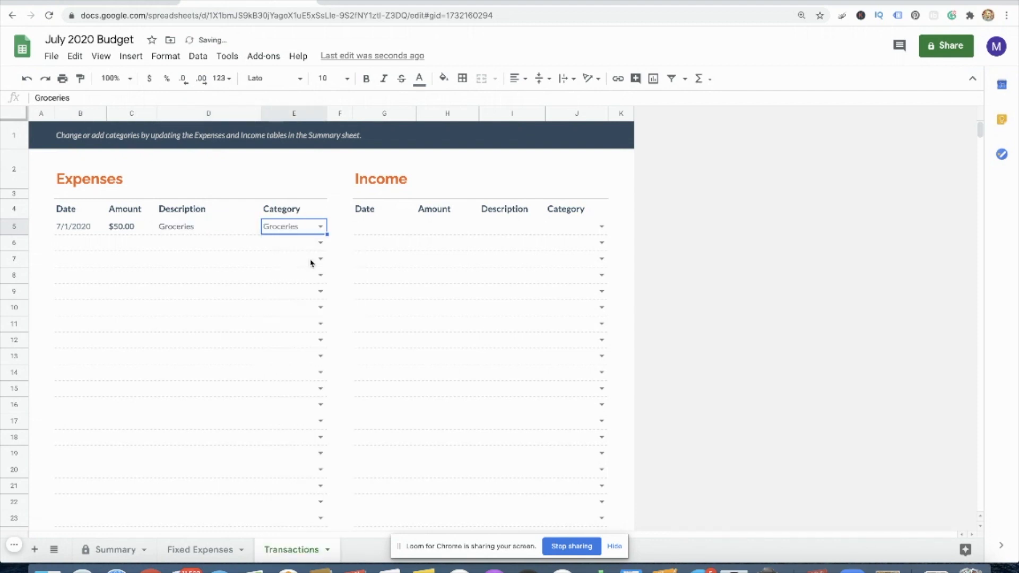
- Check the actual and planned amounts for Groceries on the Summary sheet
left_click(121, 550)
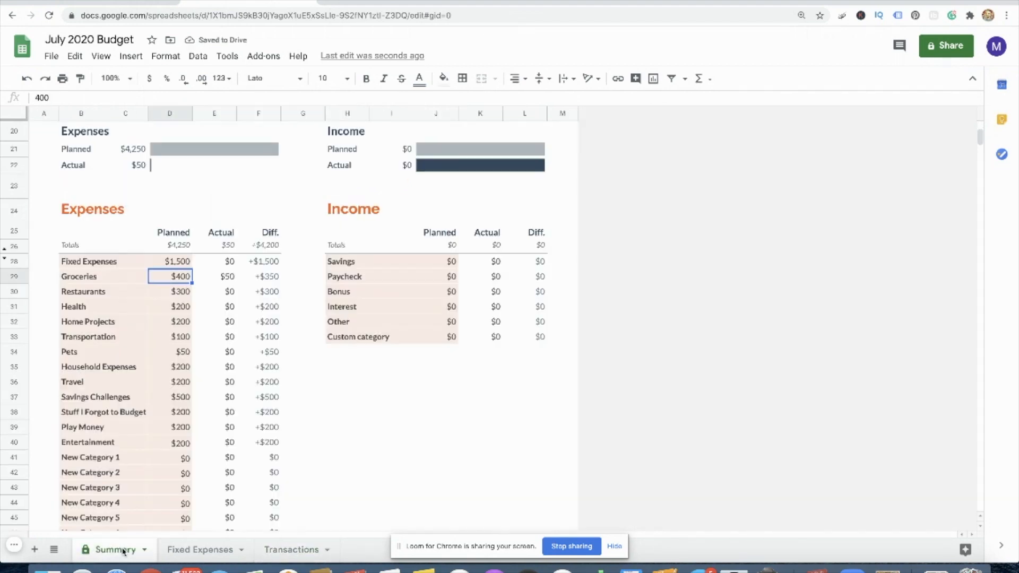
left_click(229, 277)
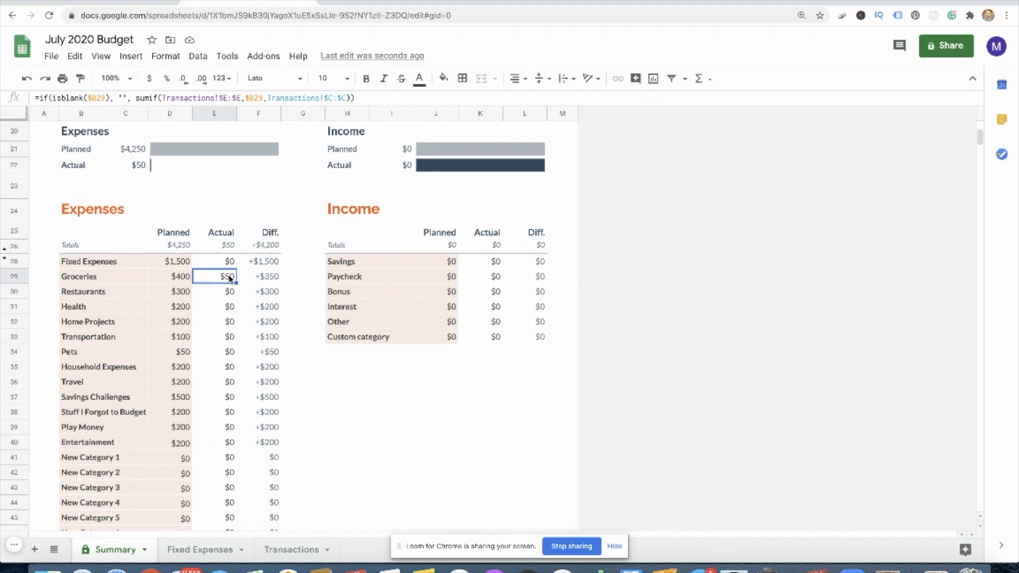
left_click(184, 280)
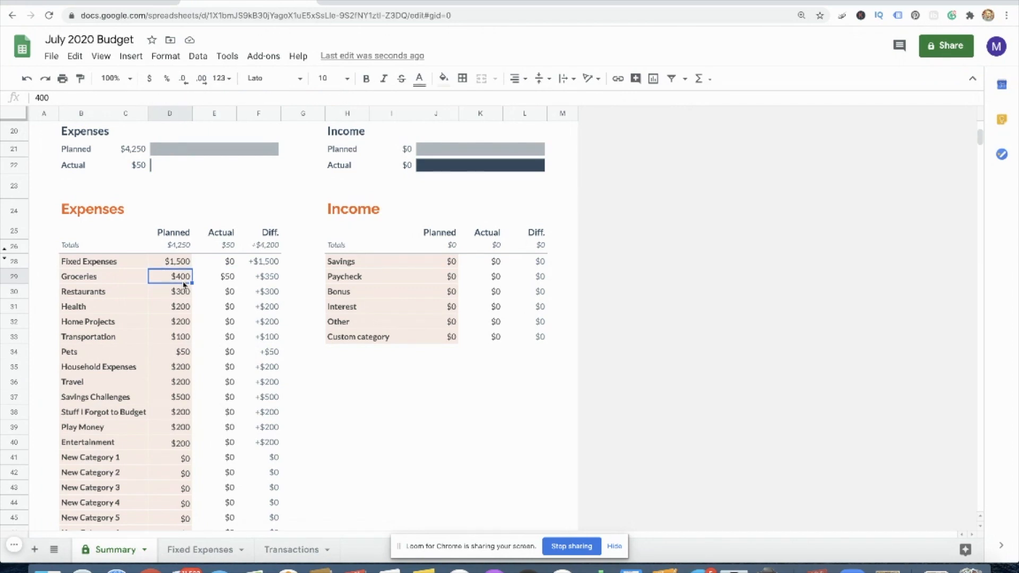
- Set the planned amount for Restaurants to 200 and for Groceries to 500 in the Expenses table
left_click(183, 293)
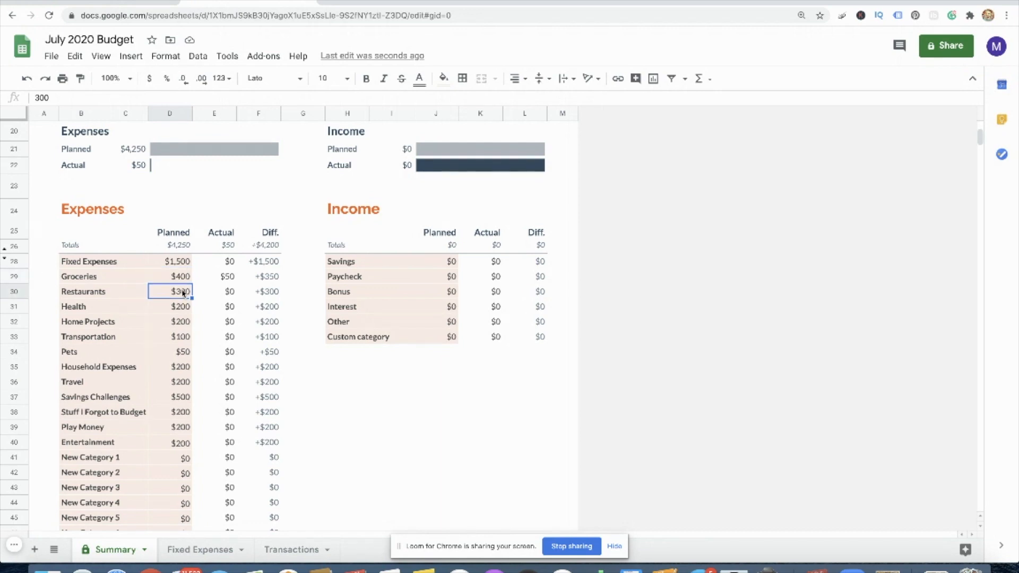
double_click(183, 292)
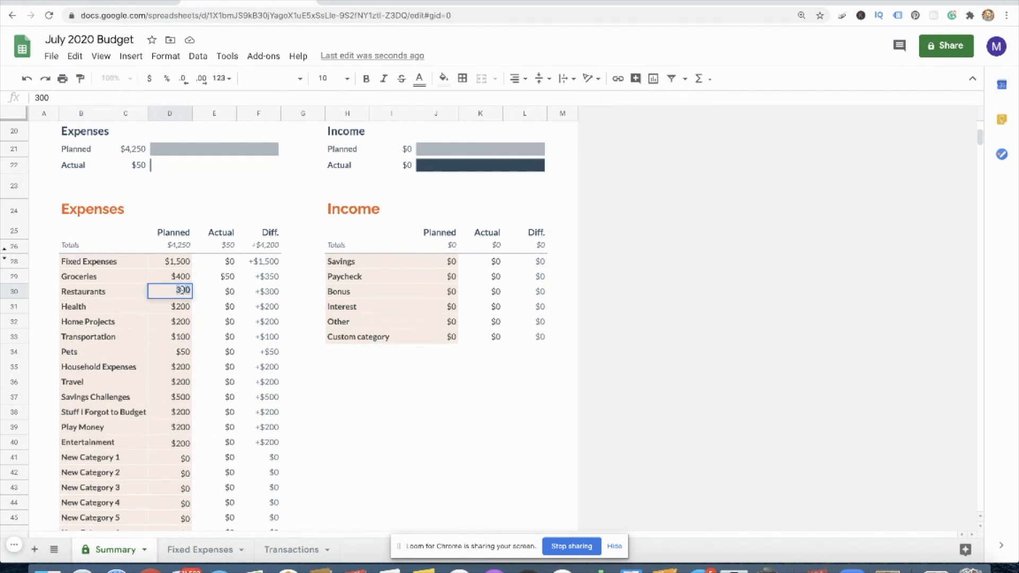
key("BackSpace")
key("BackSpace")
key("BackSpace")
type("200")
key("Return")
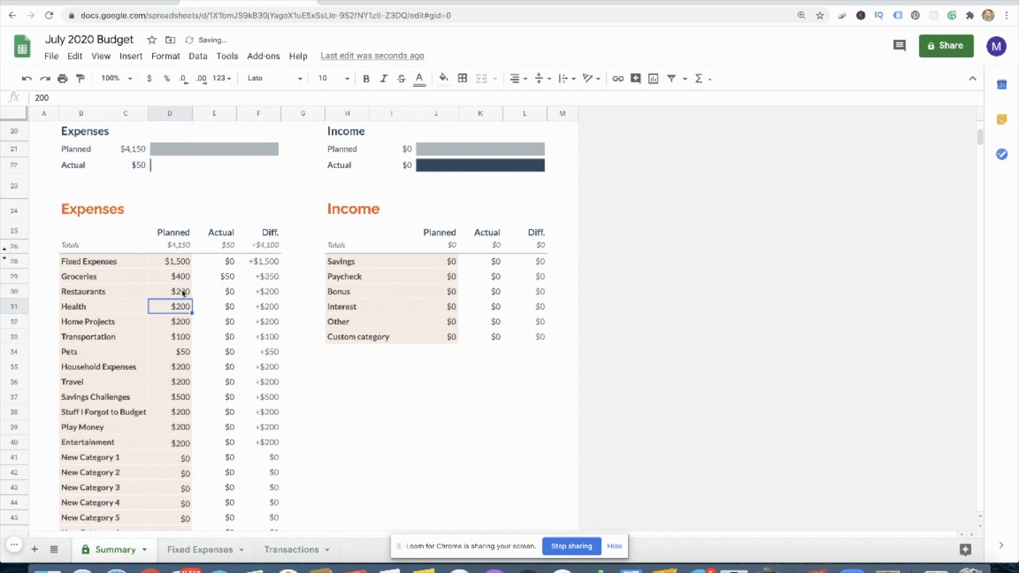
left_click(181, 278)
type("500")
key("Return")
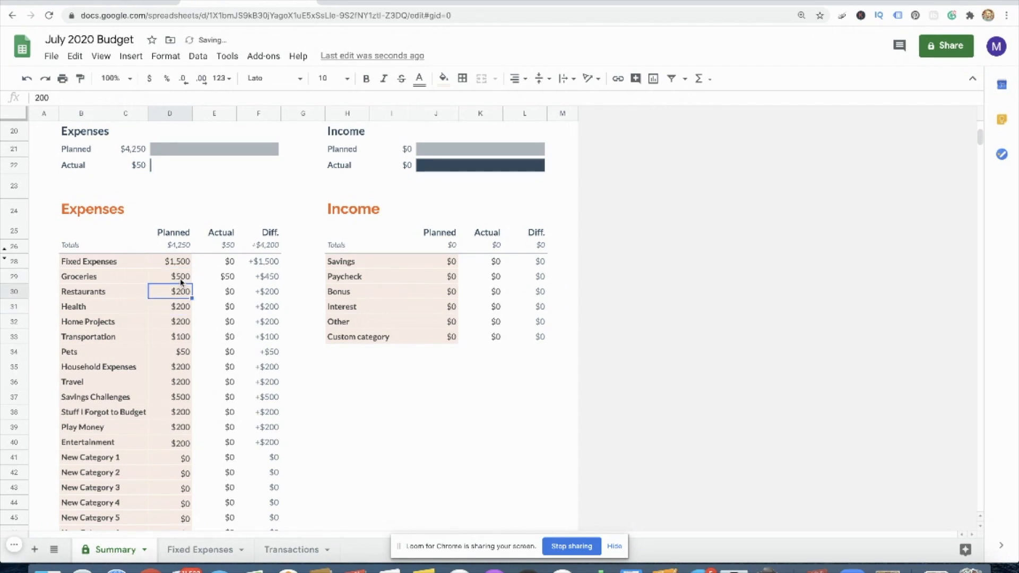